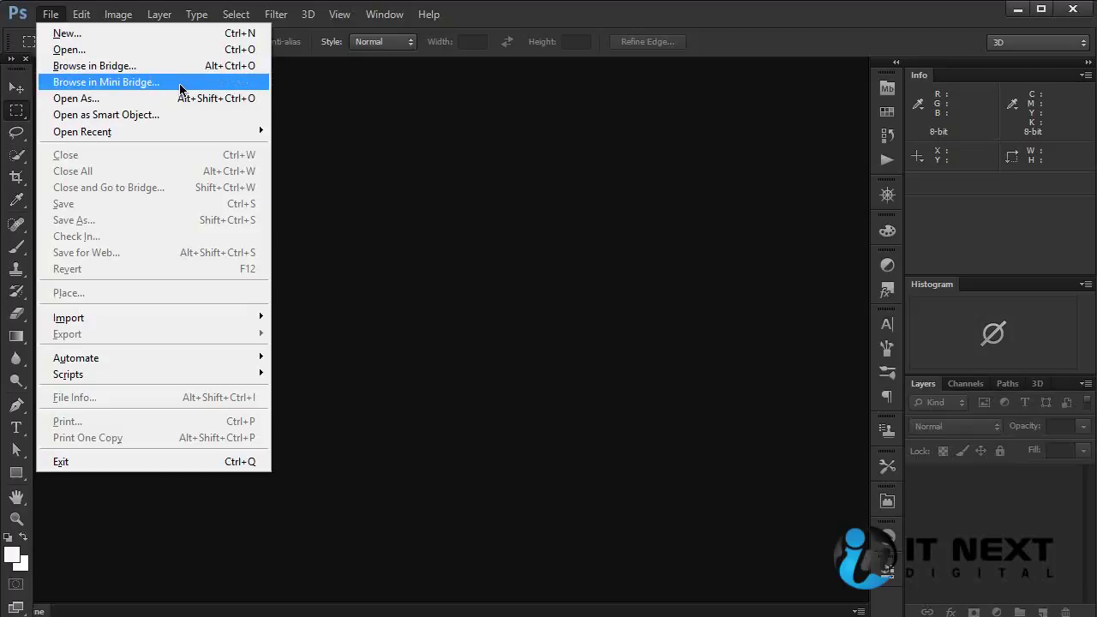
Step: Show Mini Bridge and browse the image thumbnails in the CC folder down to 1418547_82564739.jpg
click(180, 85)
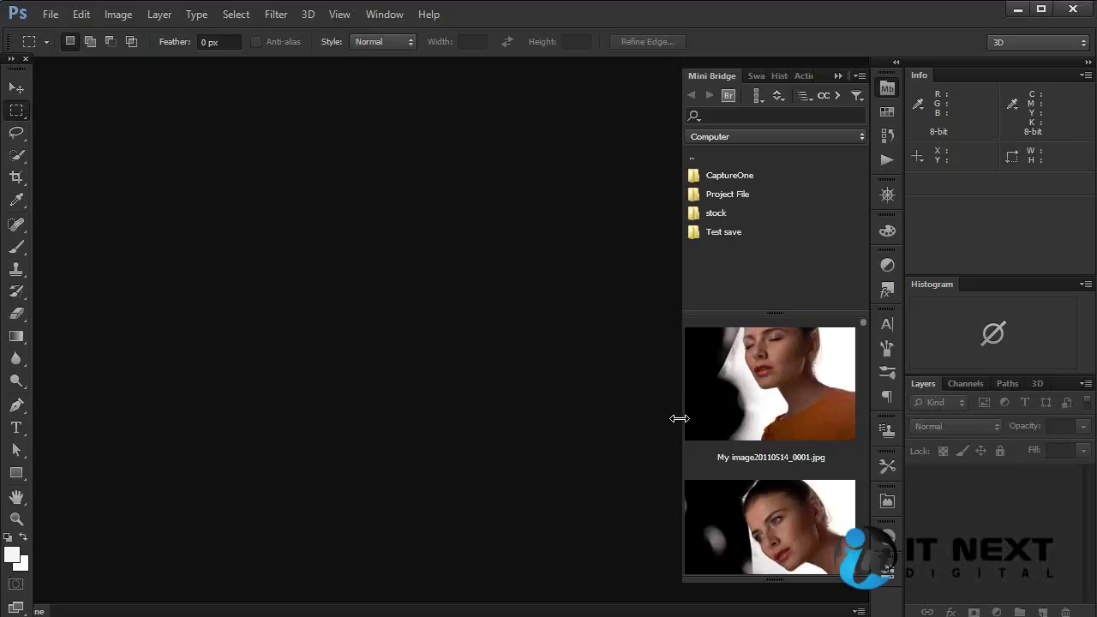
click(775, 387)
scroll(774, 386, down, 10)
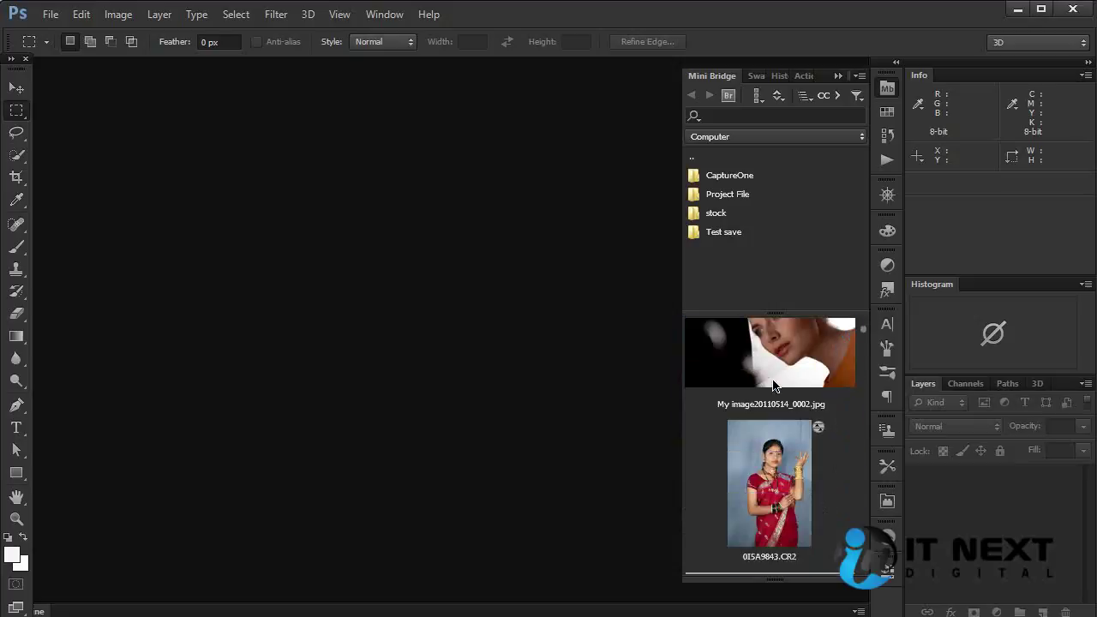
scroll(774, 386, down, 5)
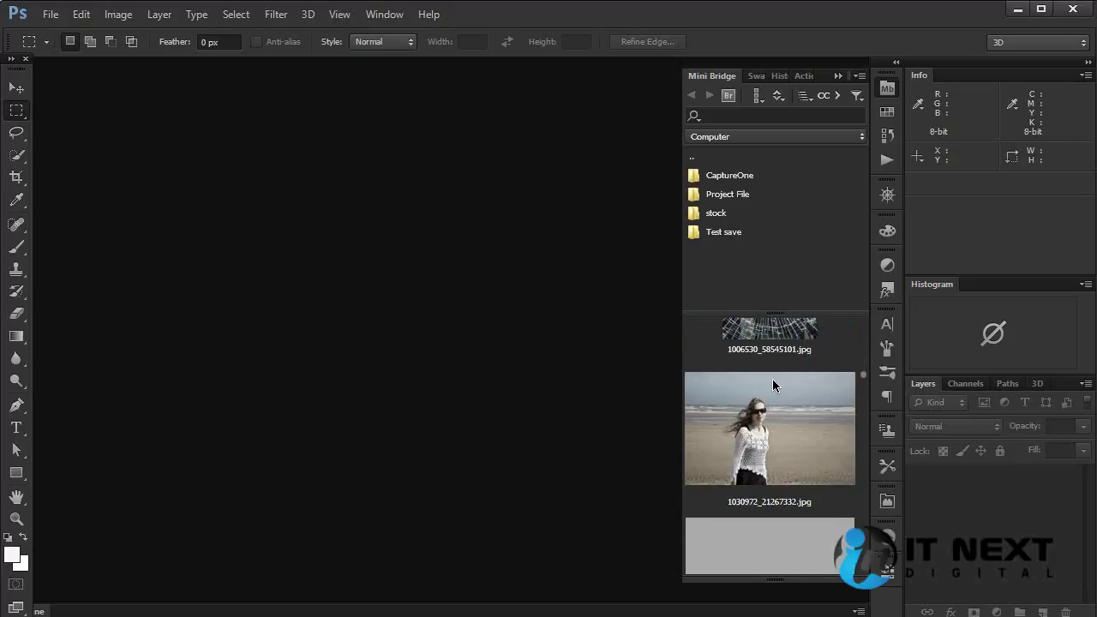
scroll(774, 387, down, 5)
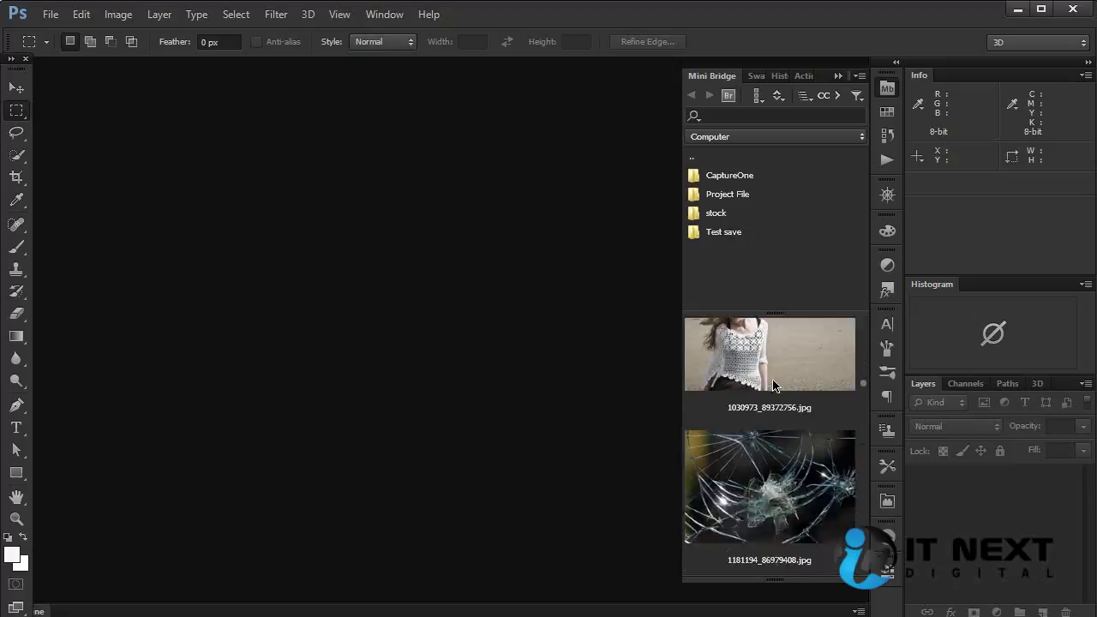
scroll(774, 386, down, 8)
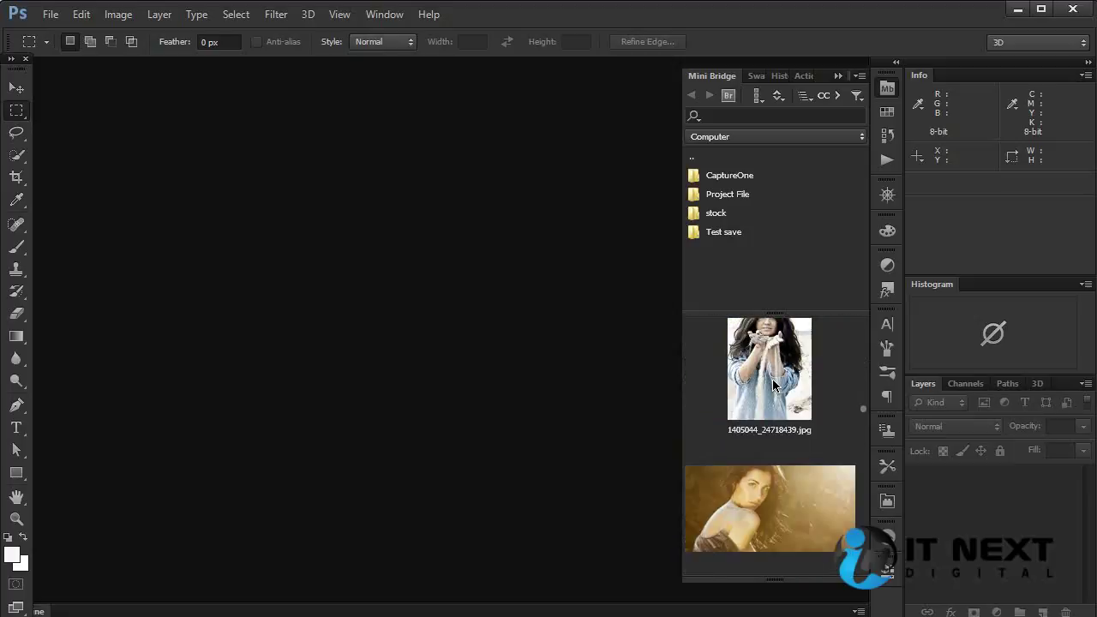
scroll(774, 387, down, 6)
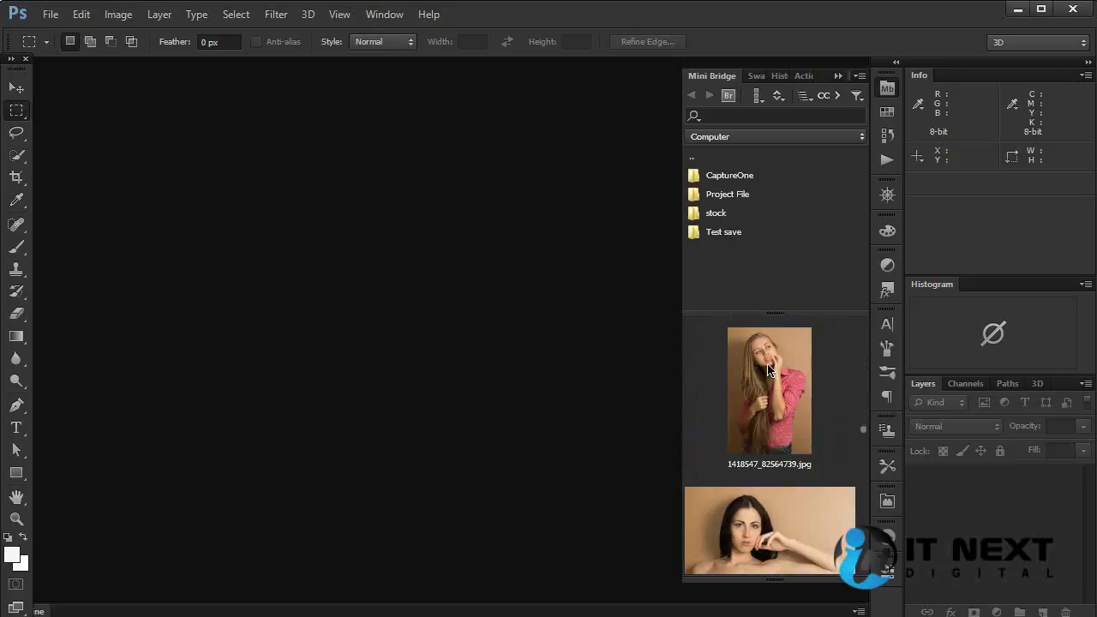
Step: Open 1418547_82564739.jpg from Mini Bridge, view it in Camera Raw, and finish there without opening the image for editing
click(759, 360)
right_click(759, 345)
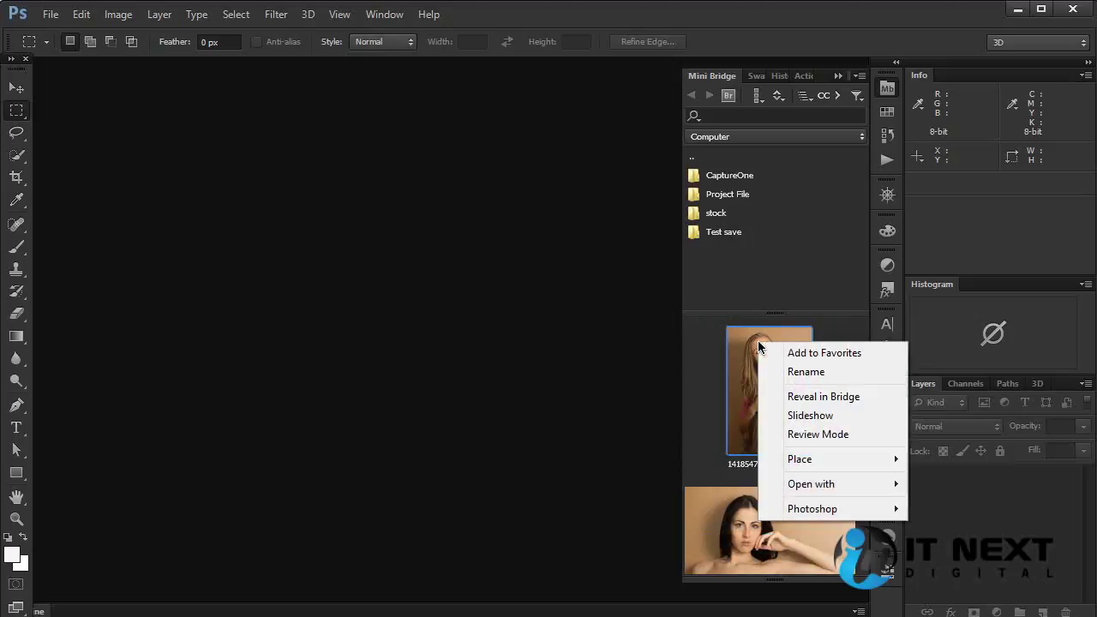
mouse_move(839, 483)
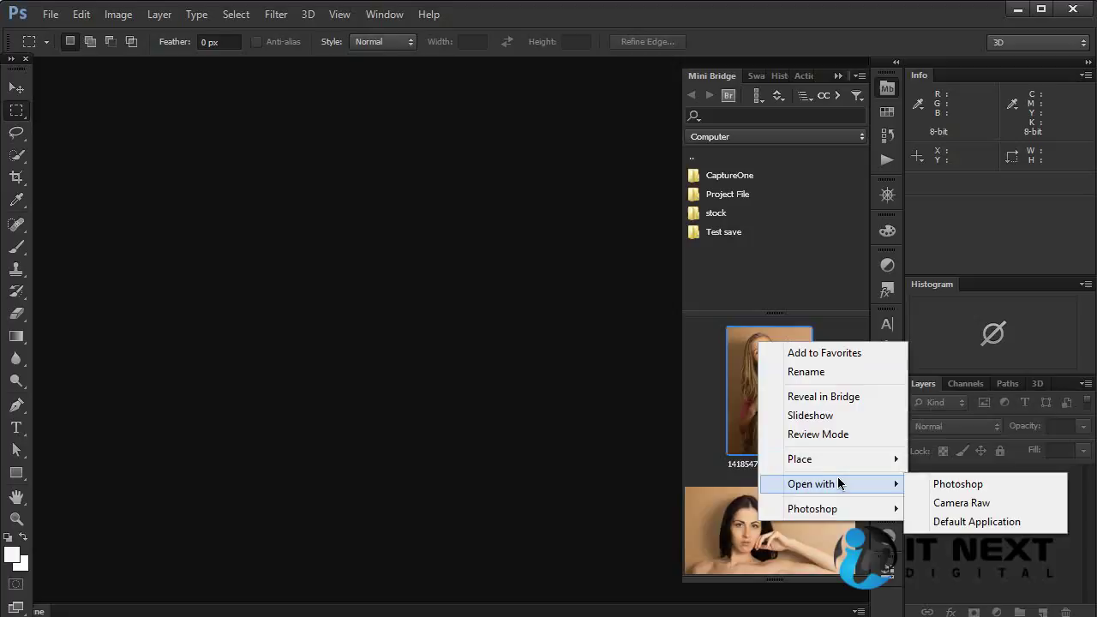
click(960, 487)
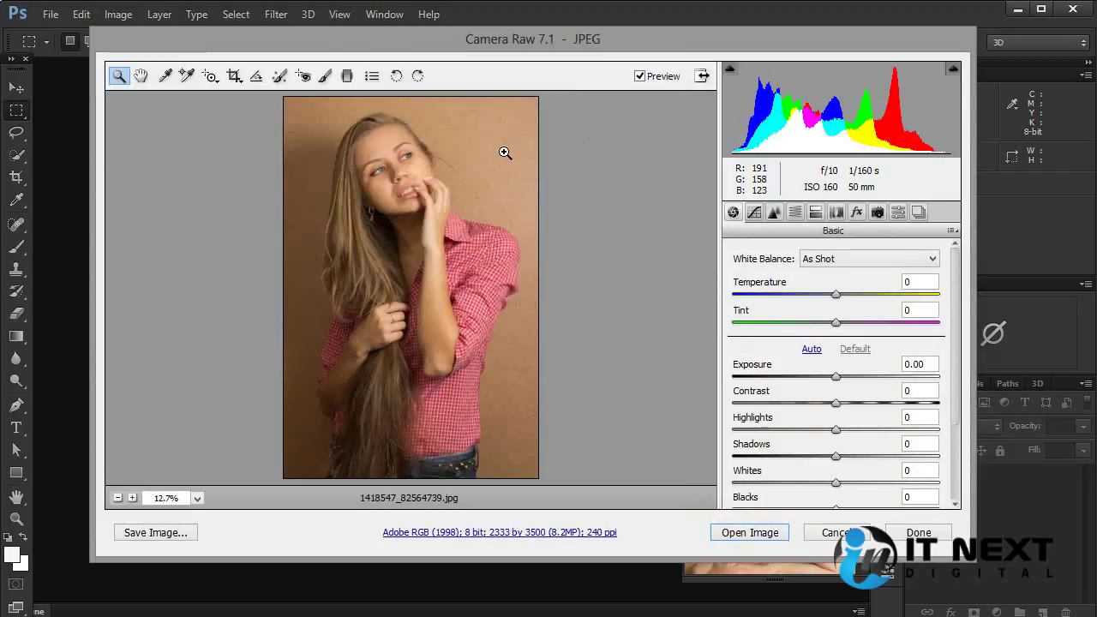
click(918, 532)
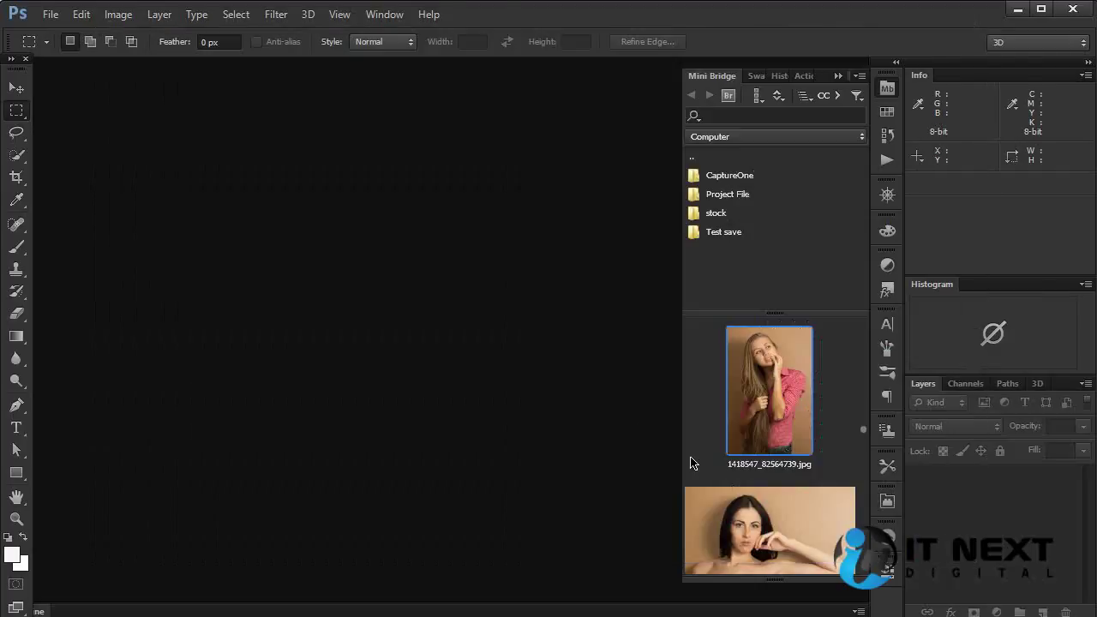
Step: Browse the CC folder's image thumbnails in the Open dialog and dismiss it without opening a file
key(ctrl+o)
drag(776, 205, 781, 368)
scroll(780, 368, down, 2)
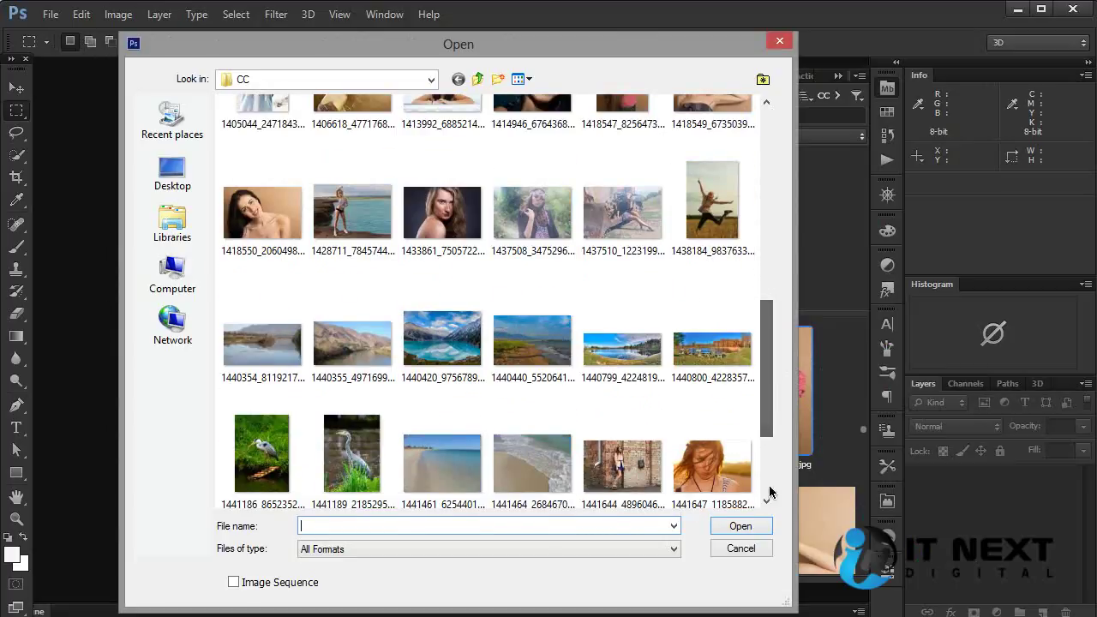
click(758, 551)
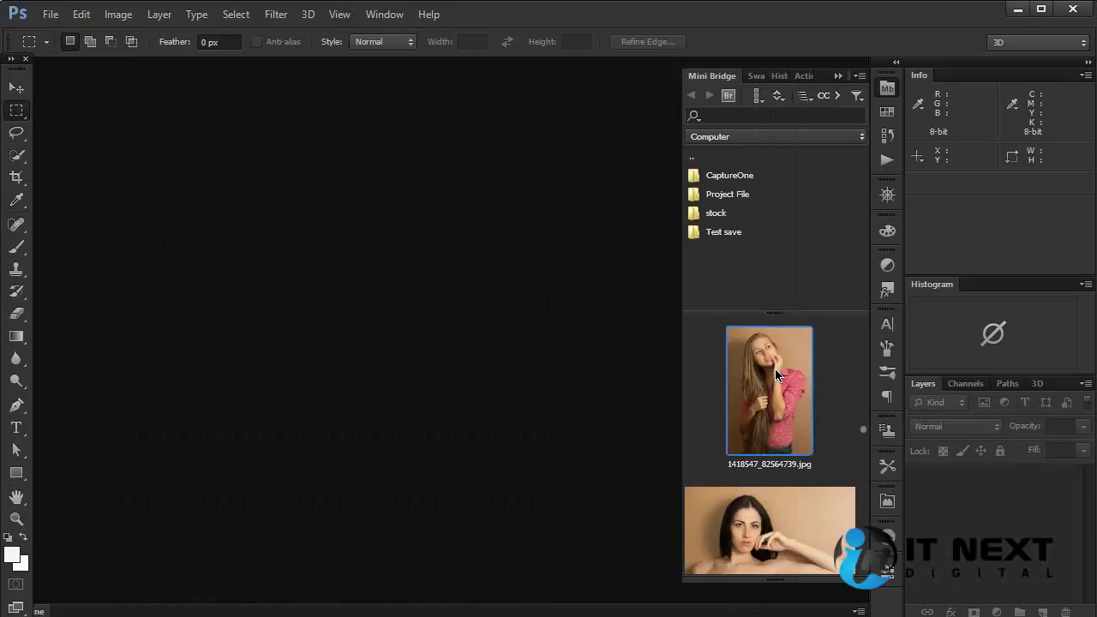
Step: Preview 1418547_82564739.jpg and 1418549_67350398.jpg full screen from Mini Bridge, and browse on to the following thumbnails
key(space)
key(space)
click(763, 514)
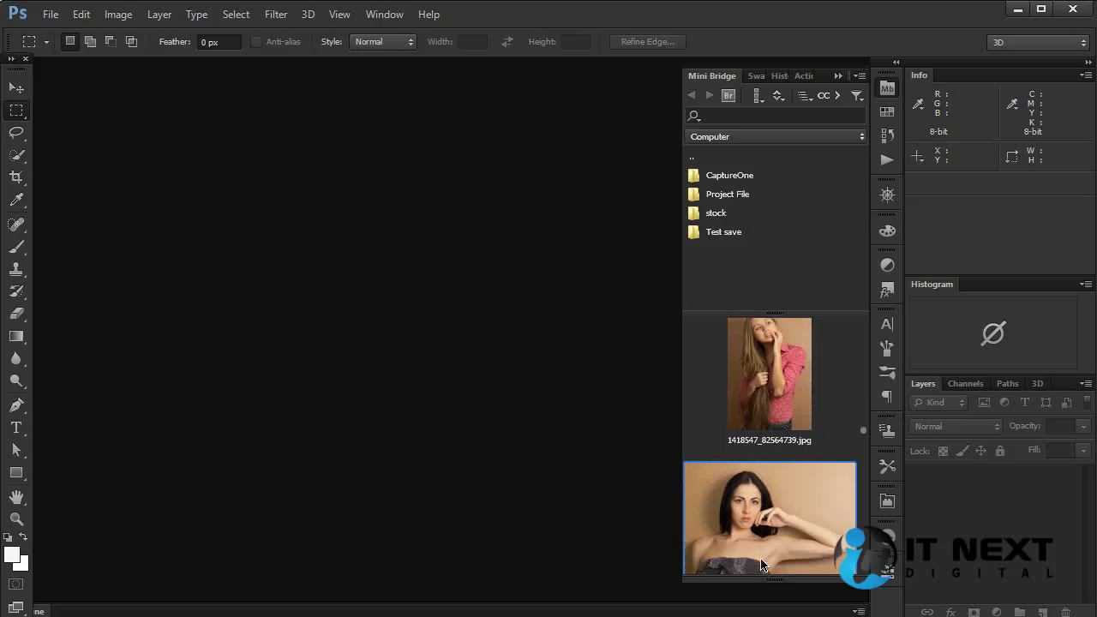
key(space)
key(space)
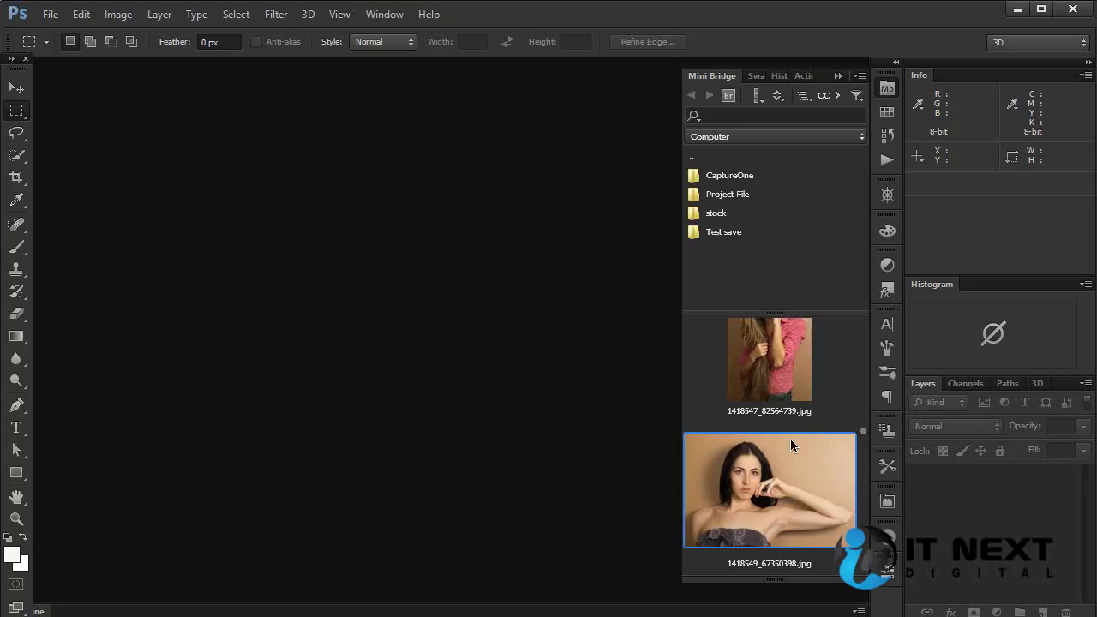
scroll(773, 502, down, 4)
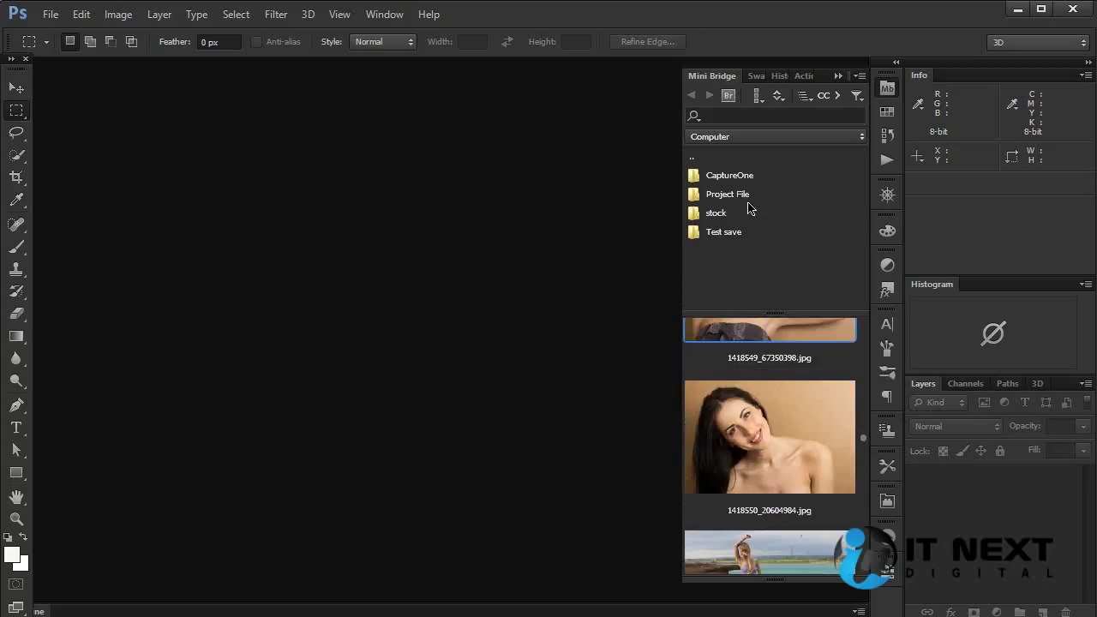
Step: Review the Mini Bridge locations, keep Computer as the location, and browse the thumbnails further down the CC folder
click(802, 140)
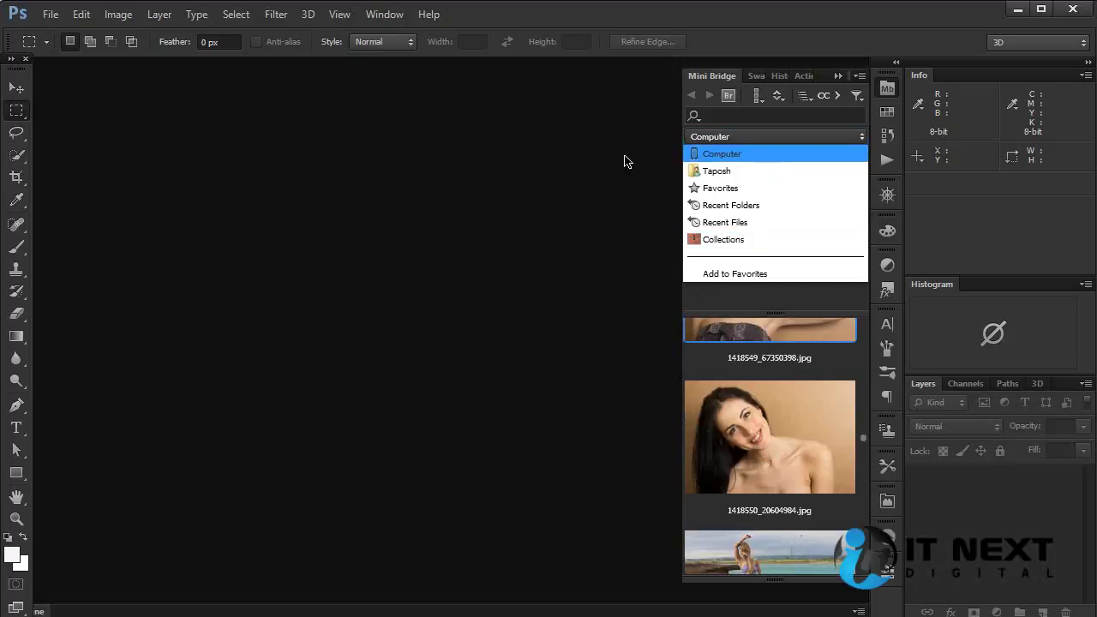
click(724, 156)
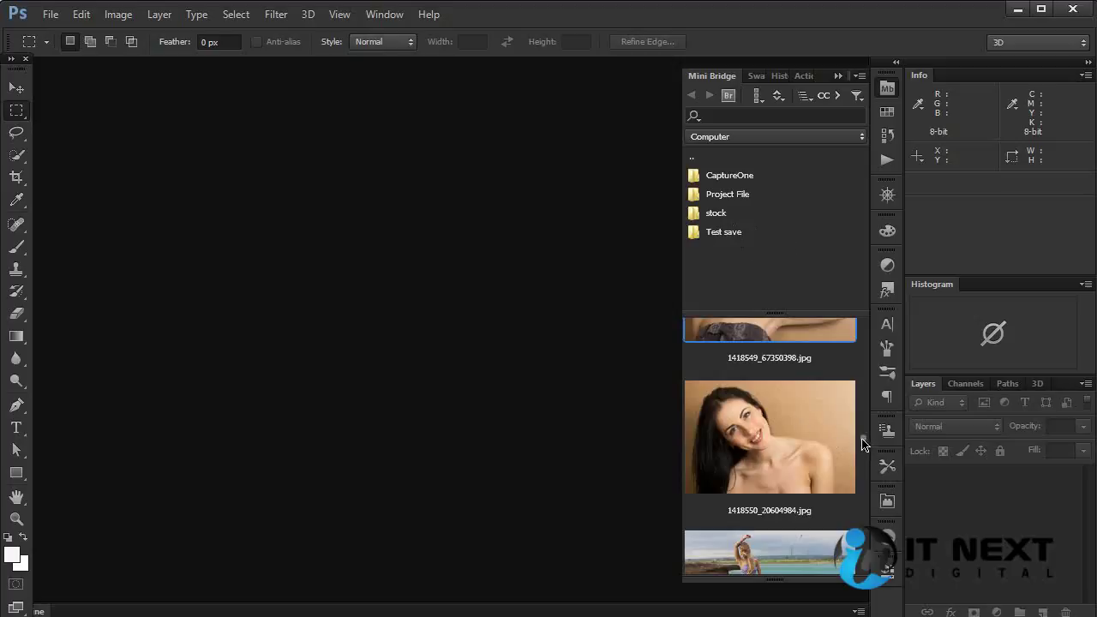
drag(863, 444, 865, 548)
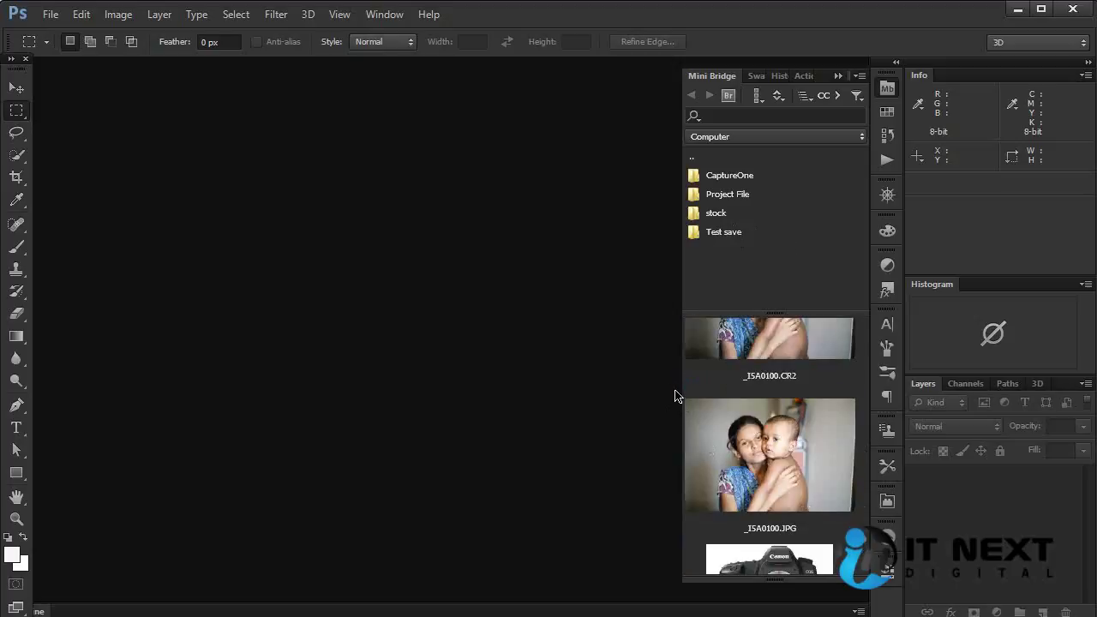
Step: Widen the Mini Bridge panel to browse enlarged thumbnails, and narrow it back to its compact width
drag(681, 396, 461, 375)
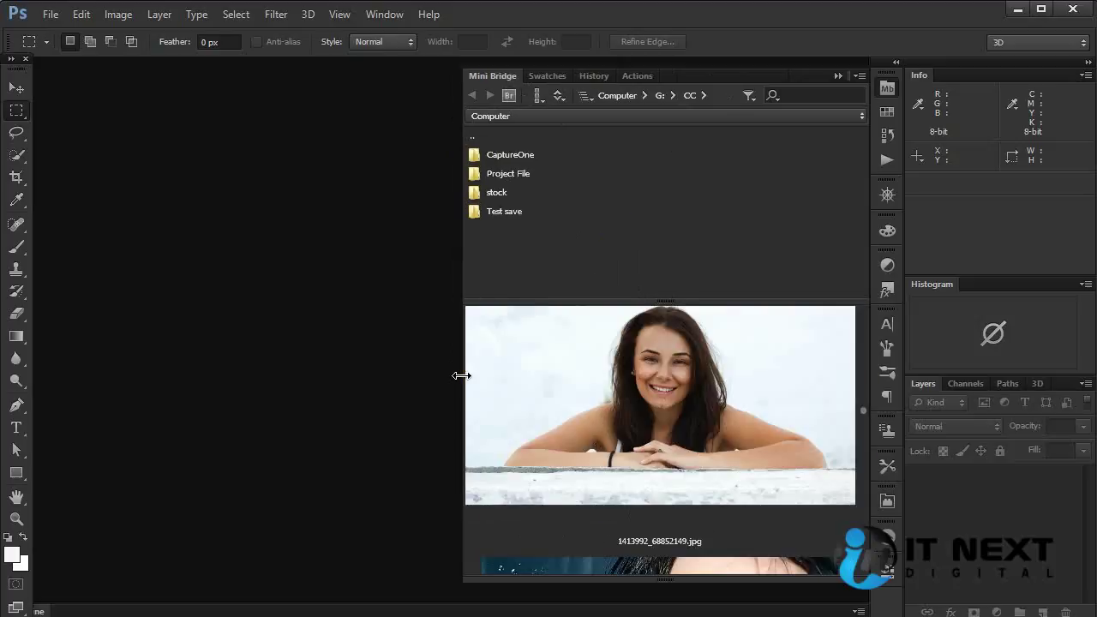
scroll(725, 406, down, 10)
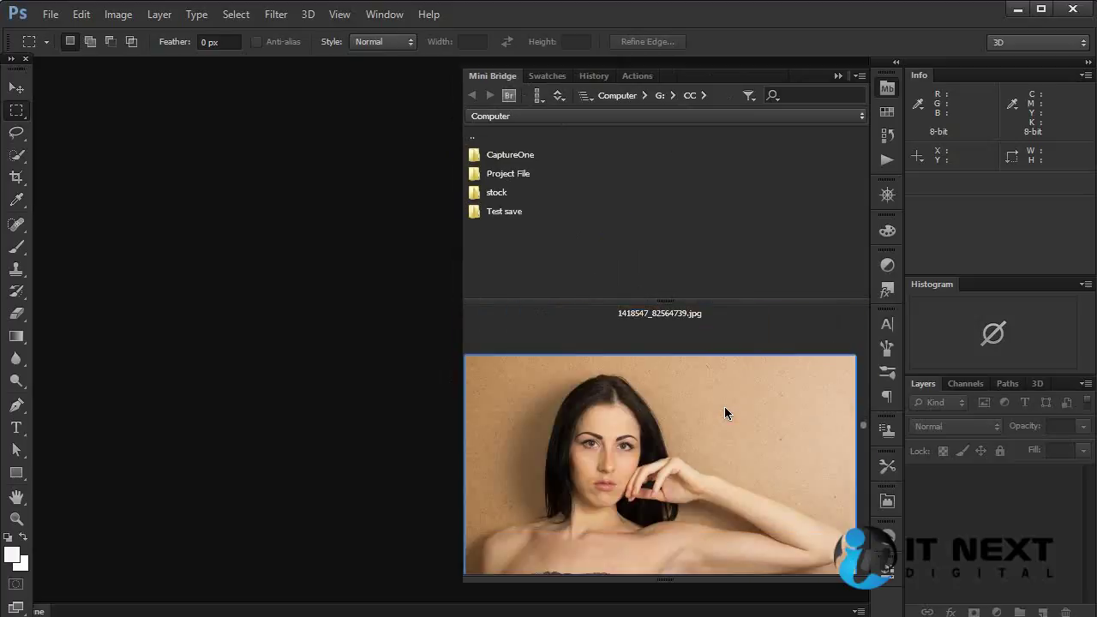
scroll(724, 413, down, 4)
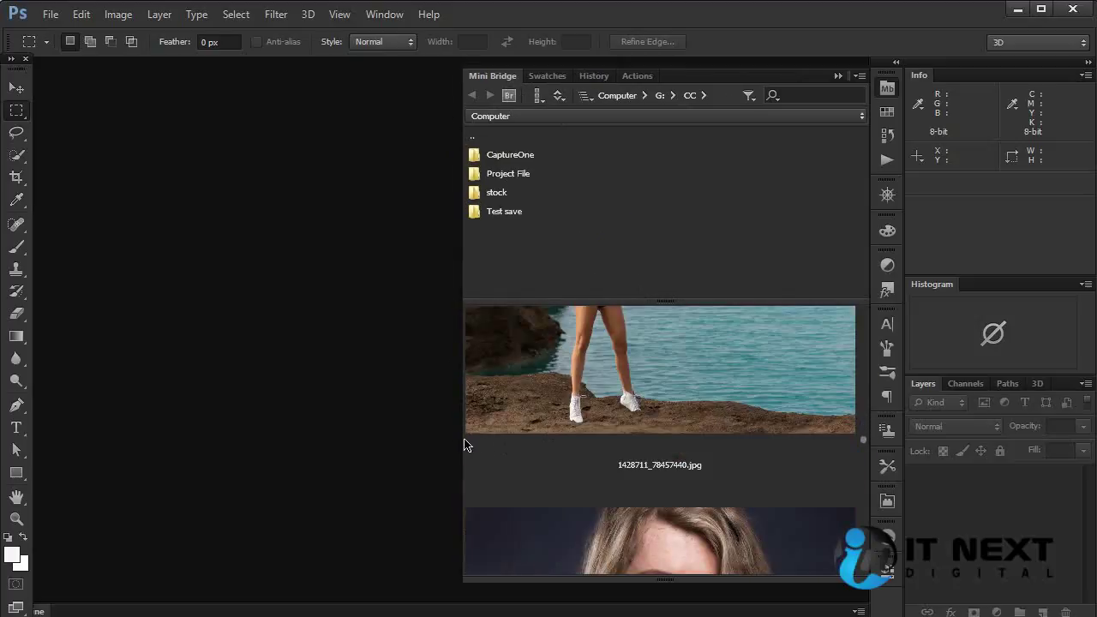
drag(461, 438, 720, 424)
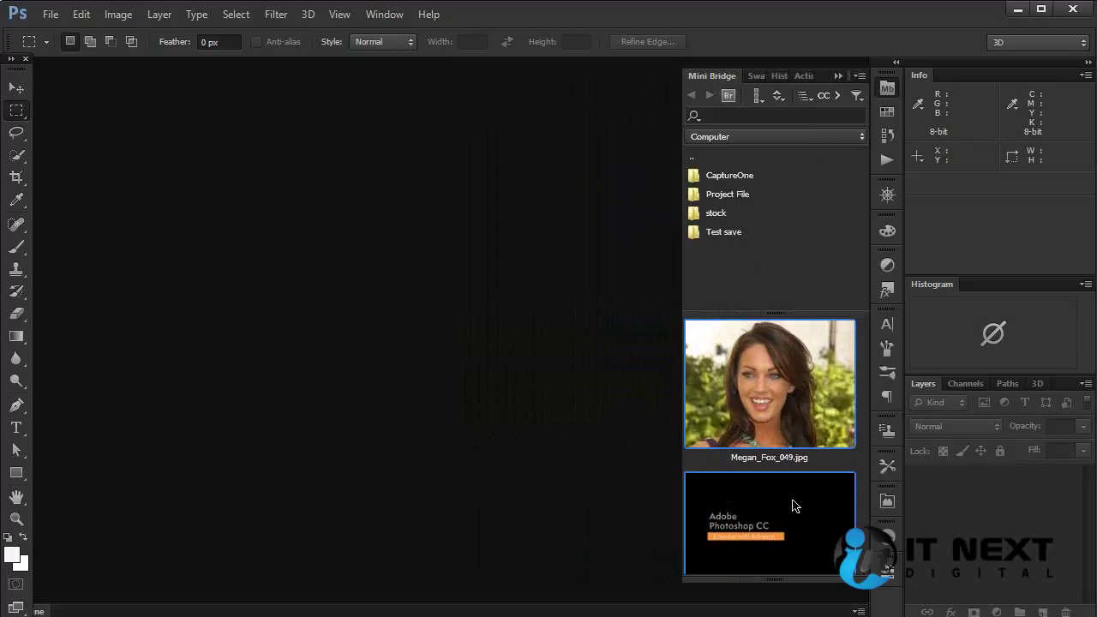
Step: Examine the Photoshop, Open with, Place and Review Mode options for the selected Megan_Fox_049.jpg and photoshoppsd.psd thumbnails
right_click(763, 366)
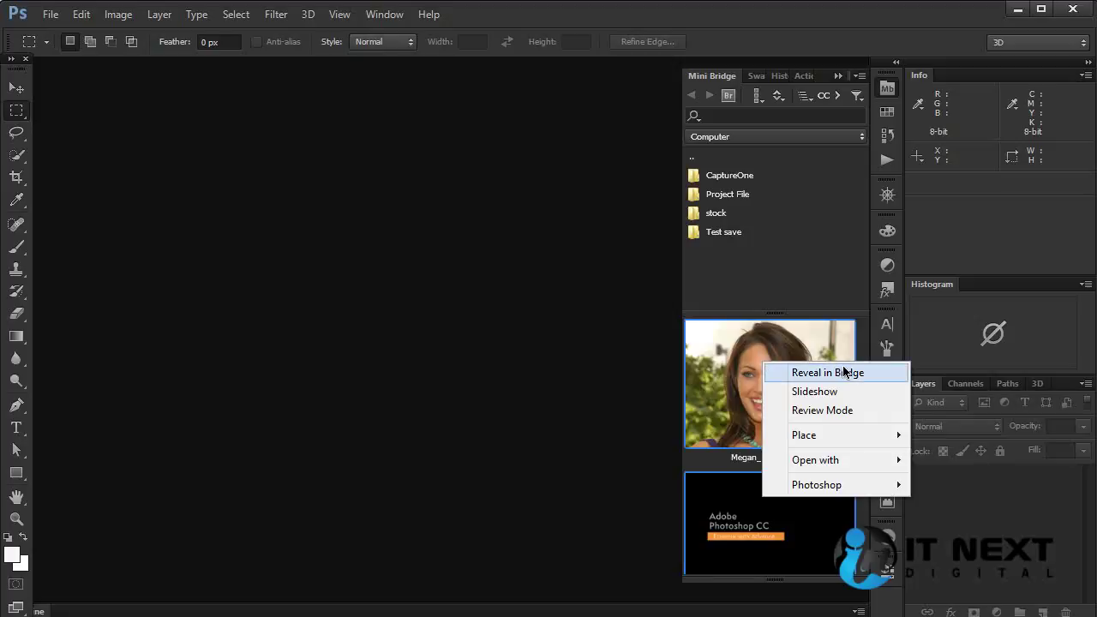
mouse_move(855, 486)
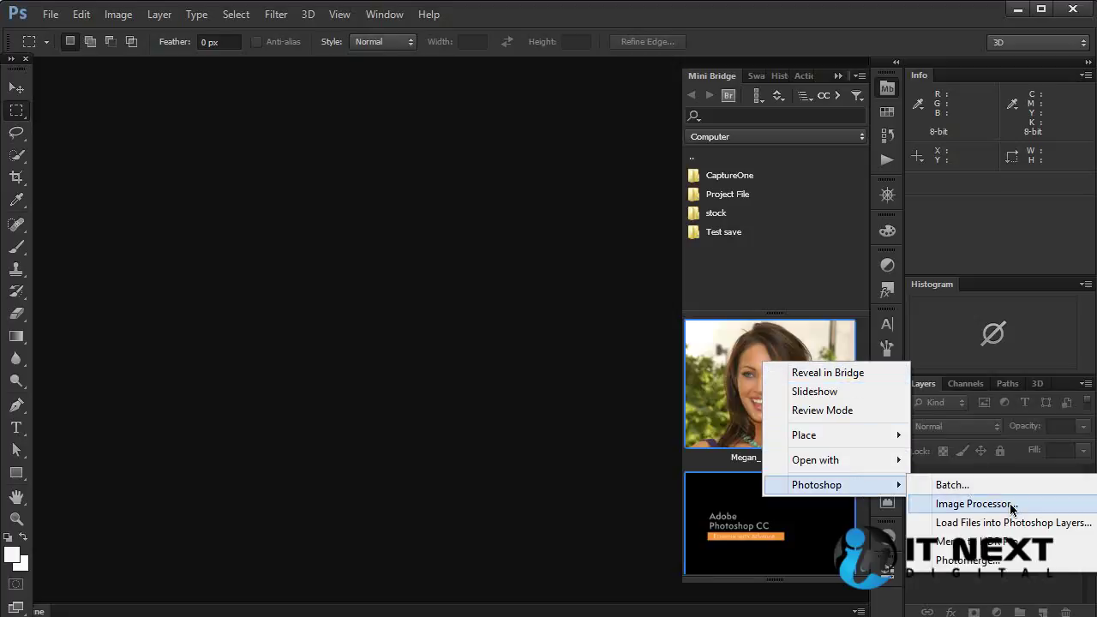
mouse_move(840, 467)
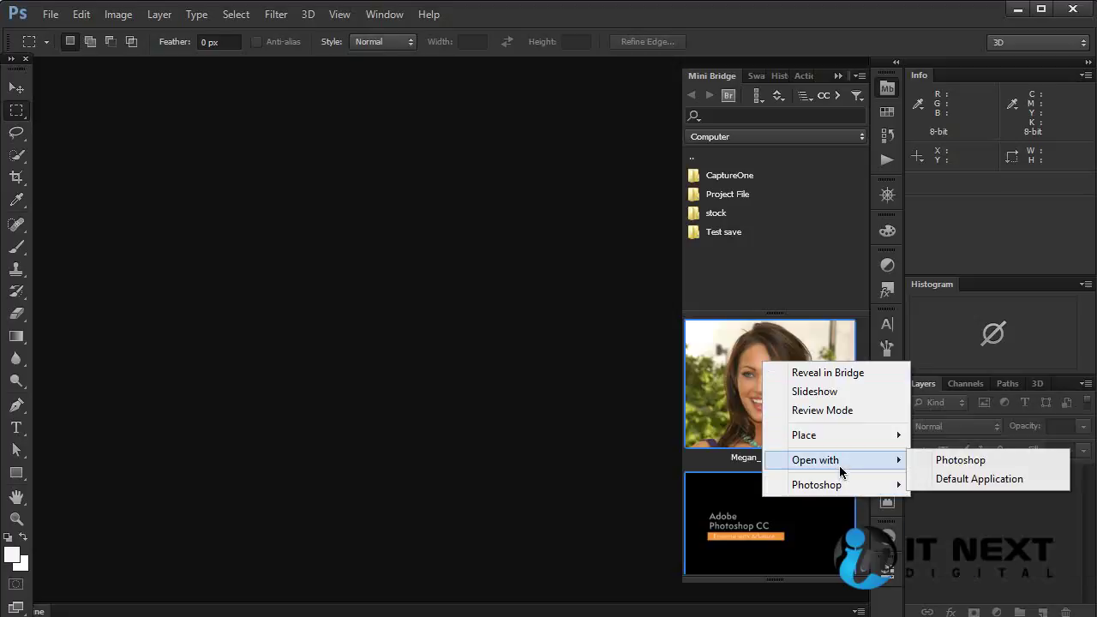
mouse_move(805, 437)
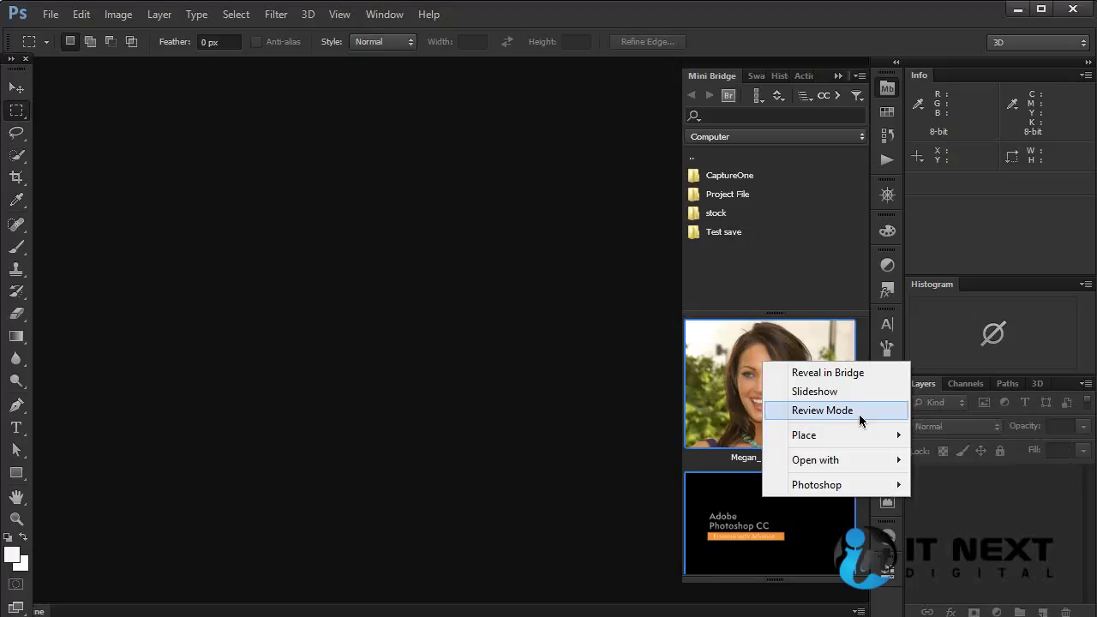
click(701, 363)
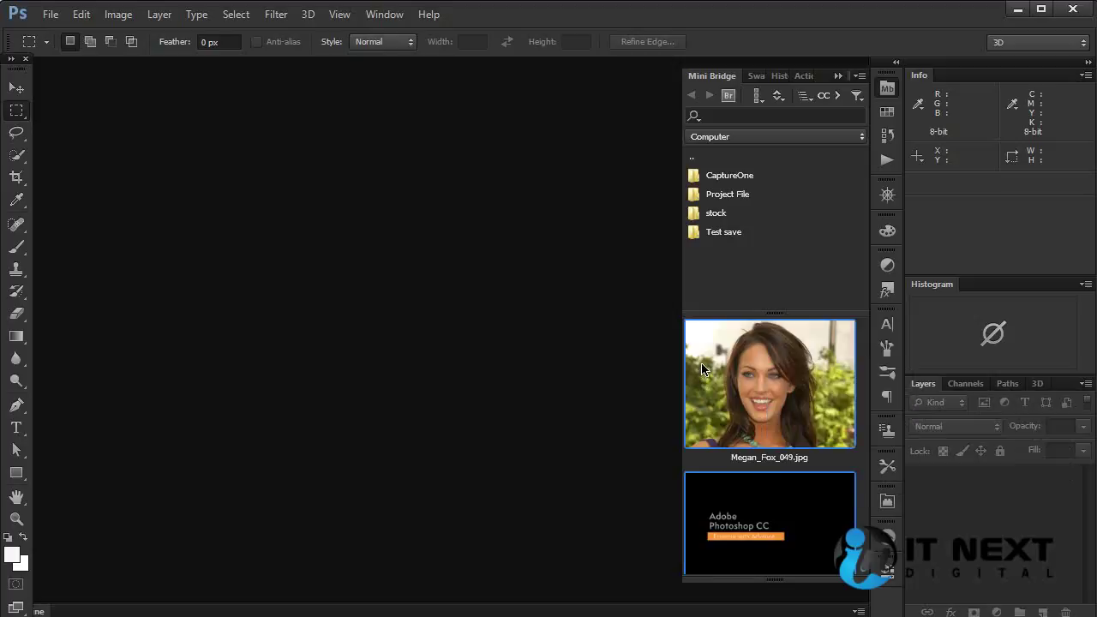
Step: Select only the photoshoppsd.psd thumbnail, and open the stock folder in Mini Bridge
click(775, 490)
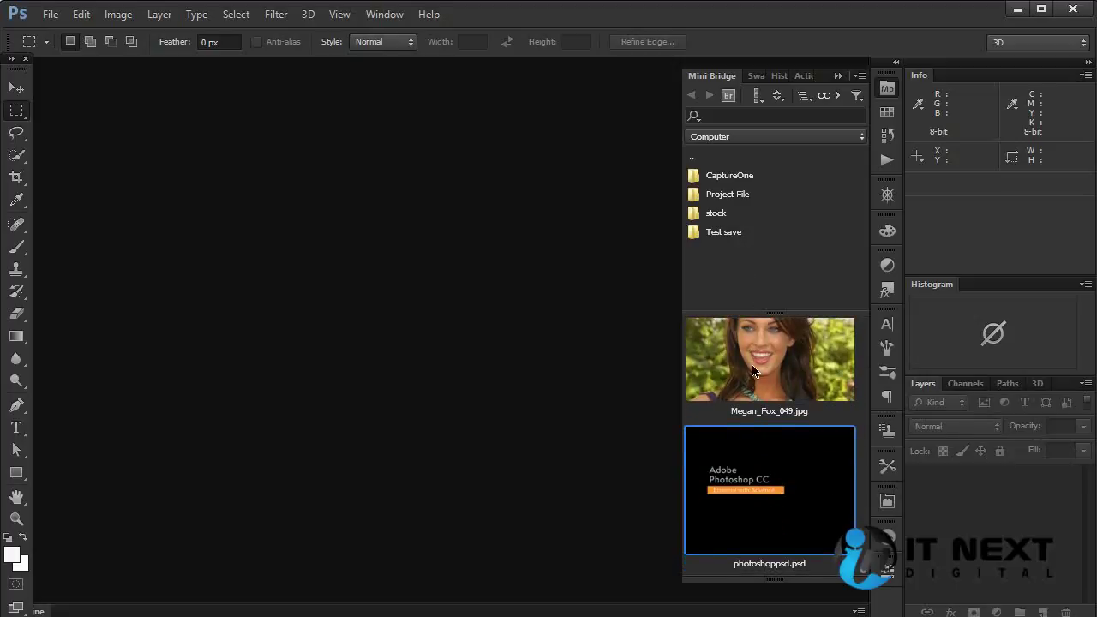
click(717, 216)
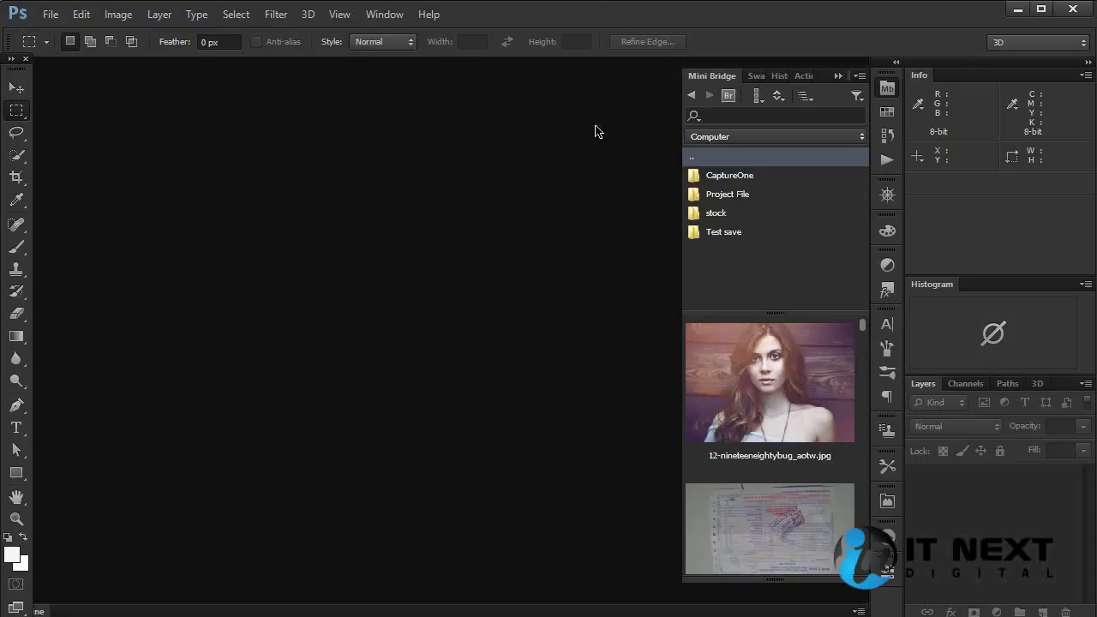
Step: Check the program version in the About Photoshop screen, dismiss it, and close Photoshop CS6 to switch to the other Photoshop version
click(429, 13)
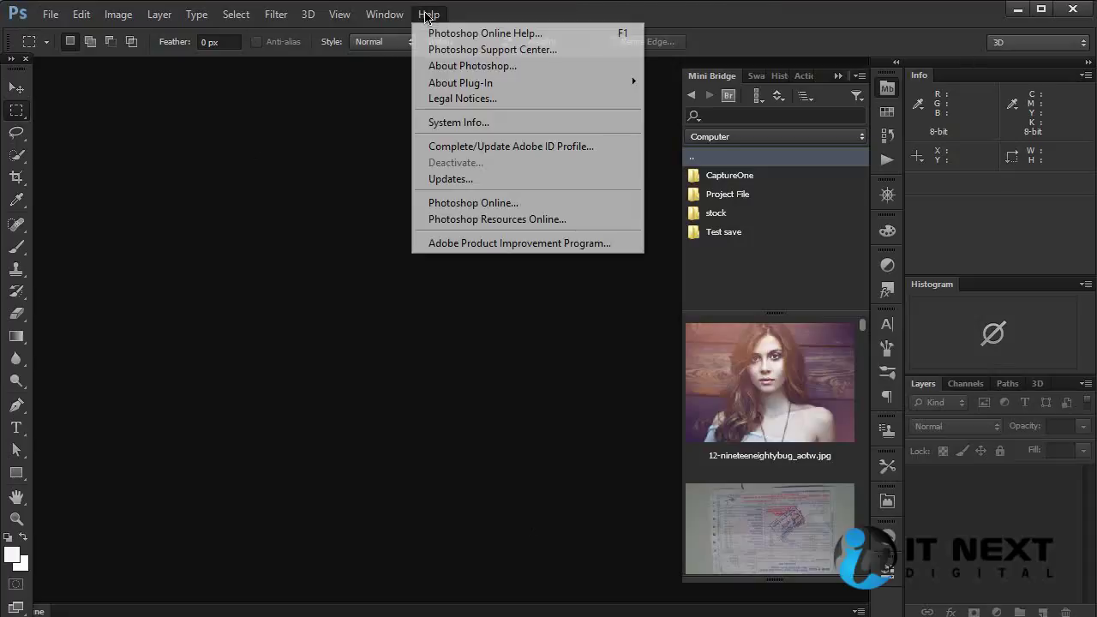
click(475, 66)
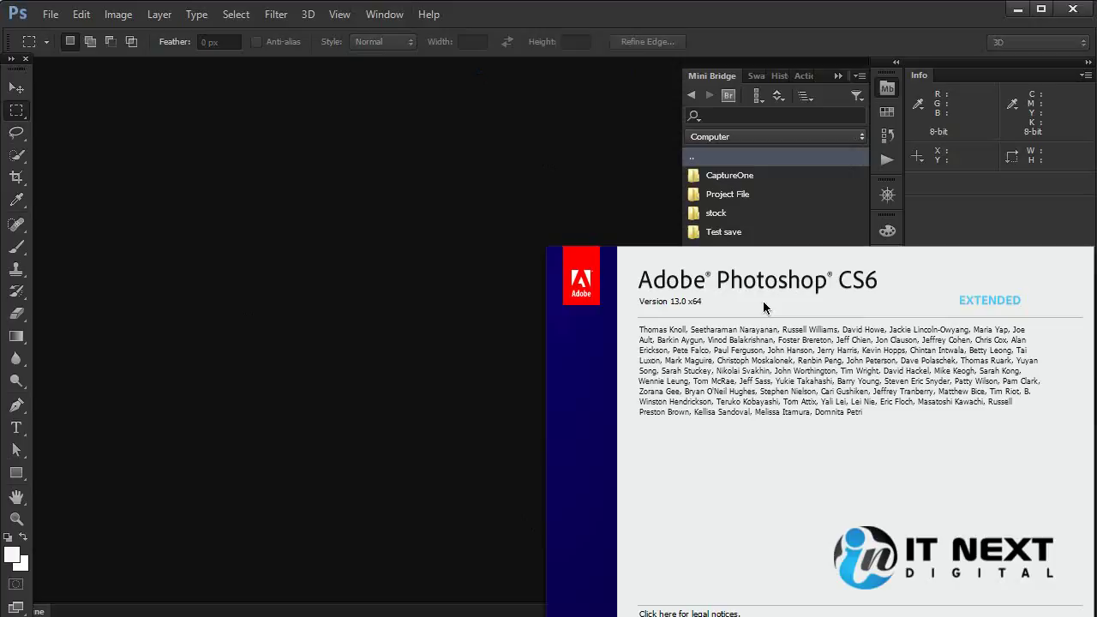
click(476, 220)
click(1064, 12)
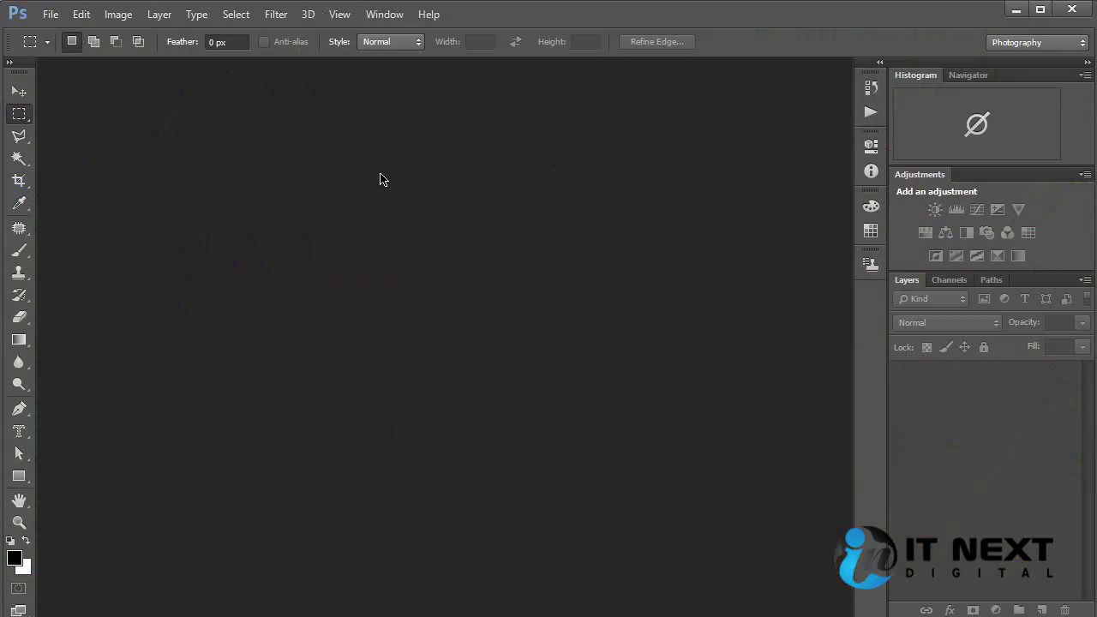
Step: Open Megan_Fox,_Hope_and_Faith.jpg from the CC folder as a regular image and shift its window away from the workspace corner
click(50, 14)
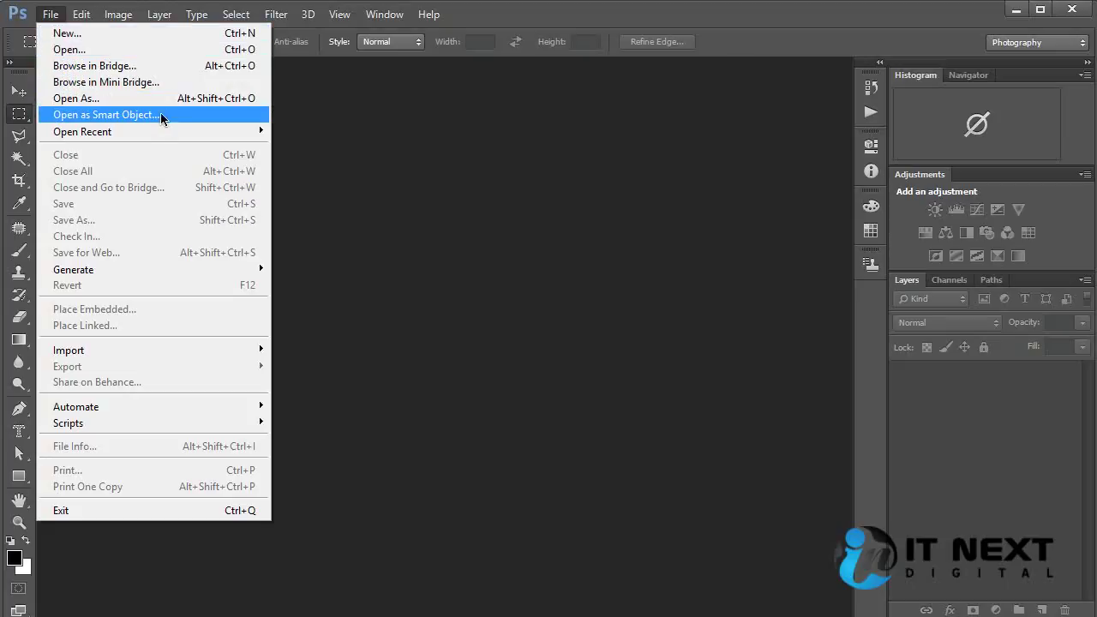
click(147, 56)
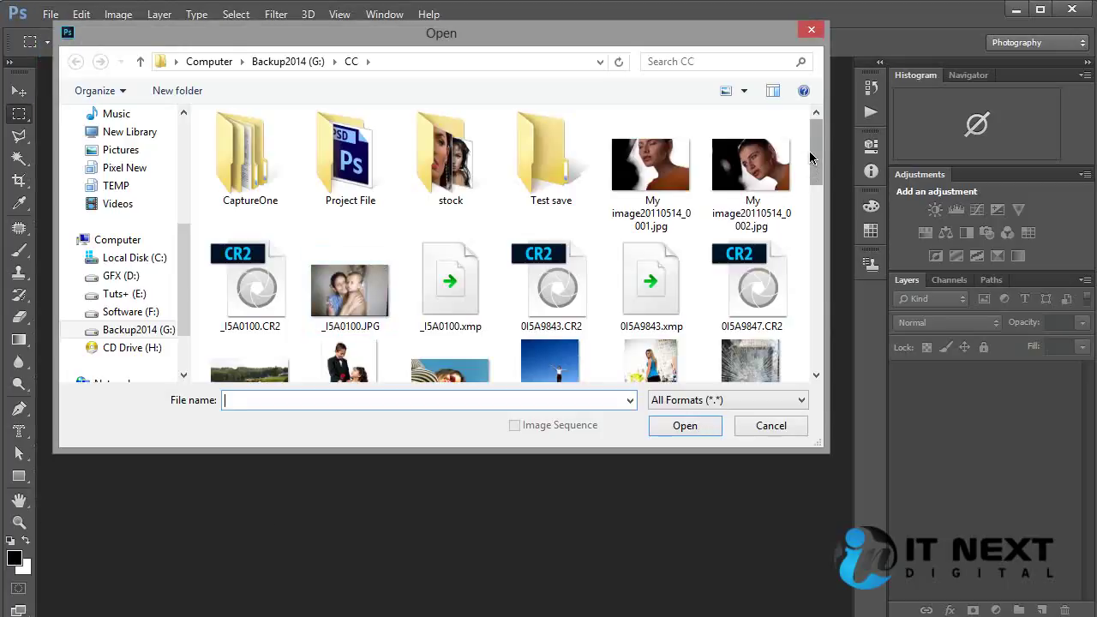
drag(811, 157, 827, 341)
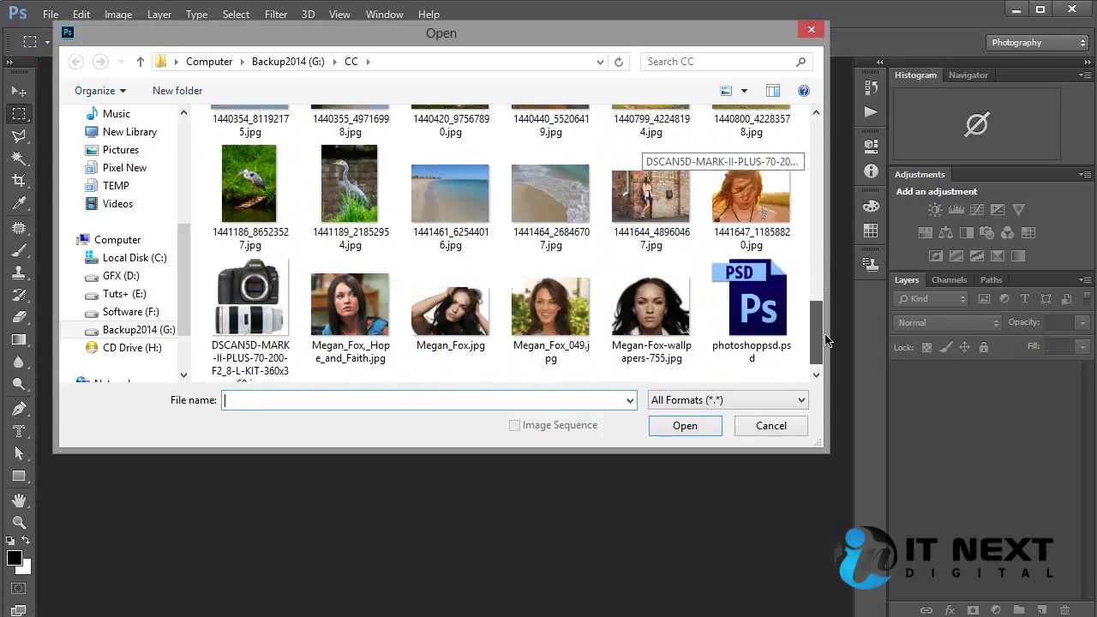
double_click(350, 305)
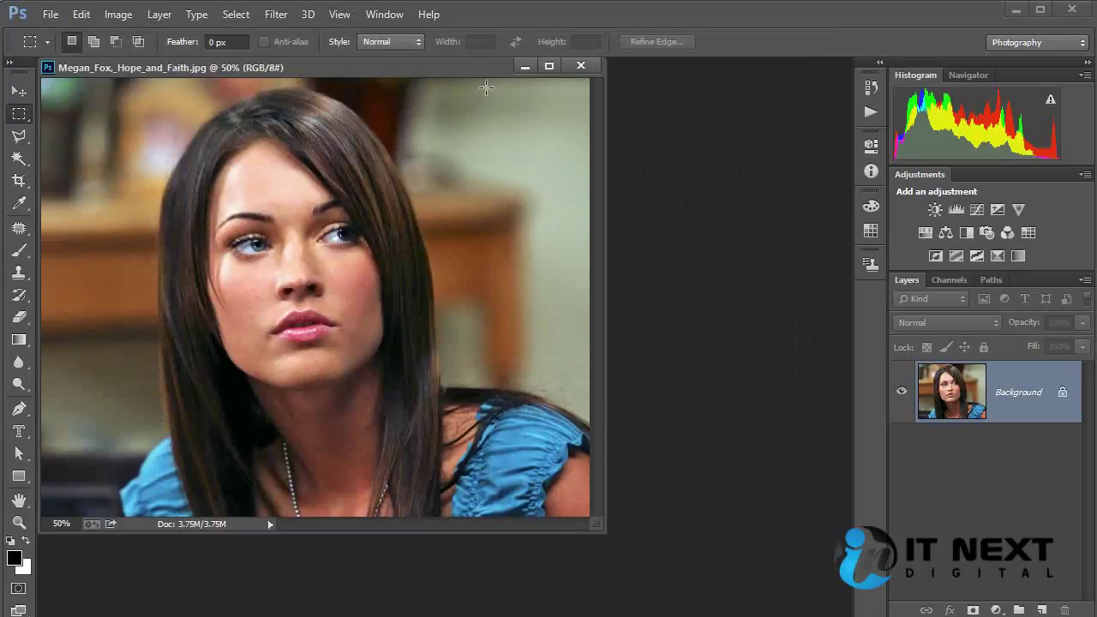
drag(459, 72, 535, 113)
Step: Open Megan_Fox,_Hope_and_Faith.jpg from the CC folder as a smart object and move its window off the regular image
click(51, 15)
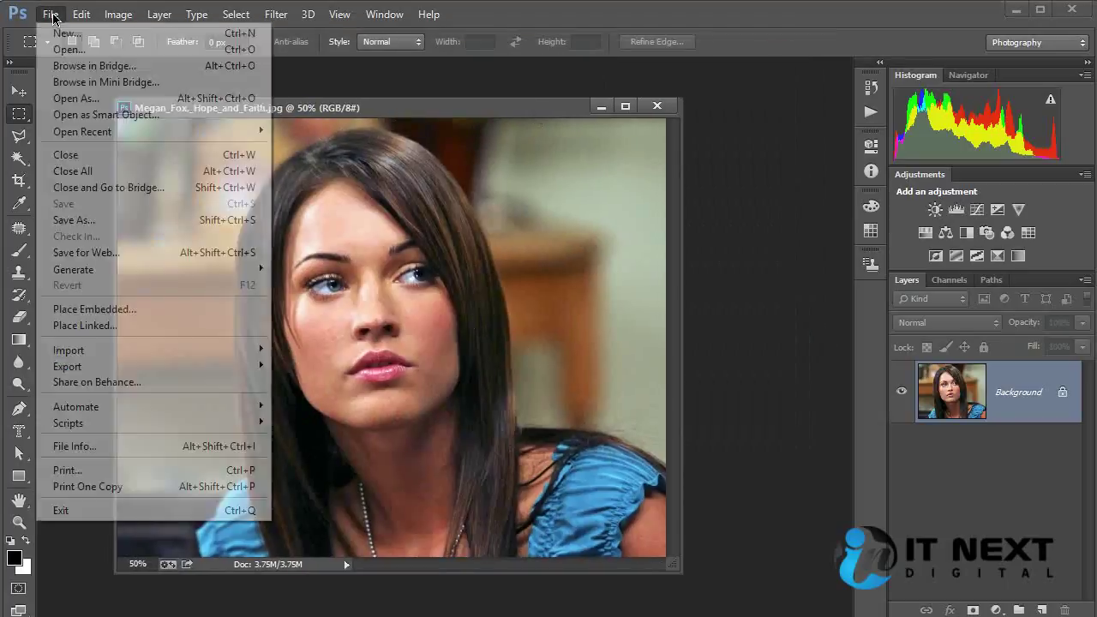
click(127, 115)
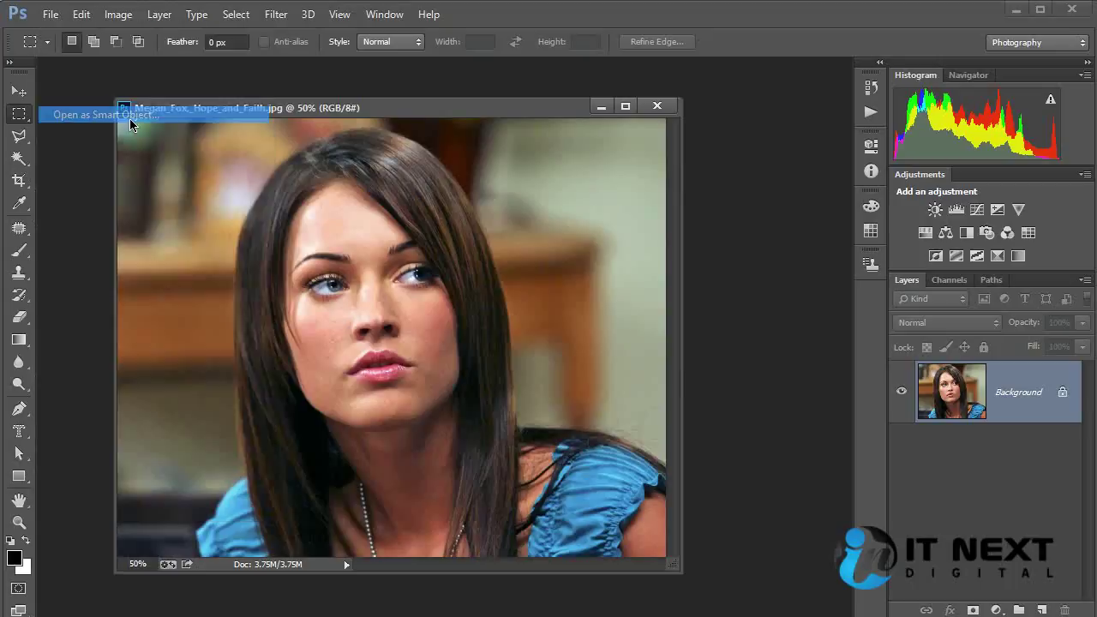
drag(818, 177, 818, 361)
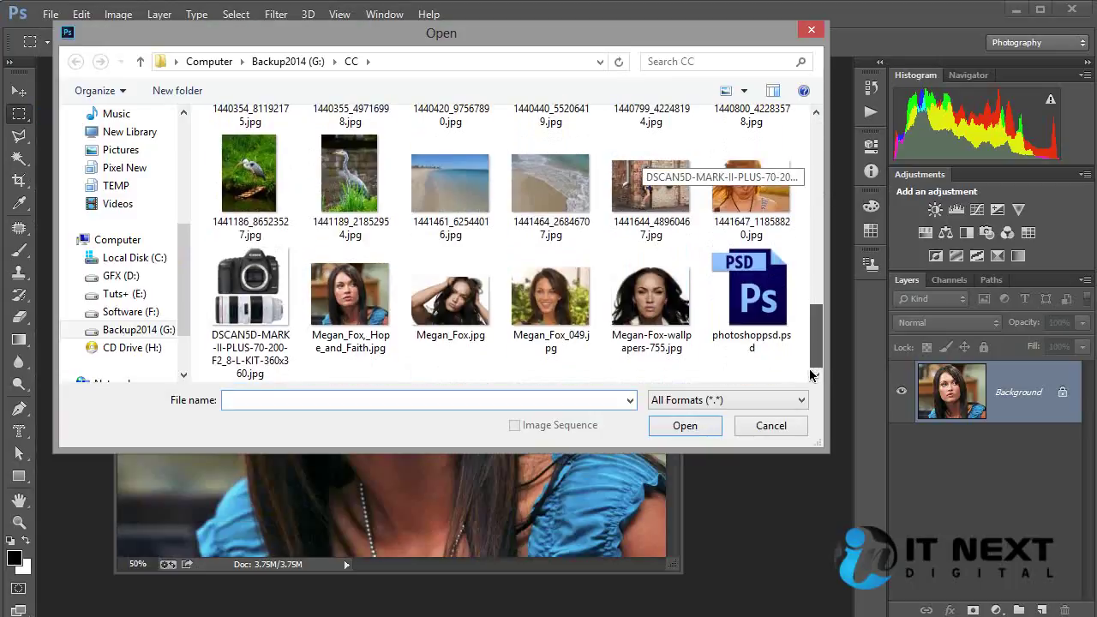
double_click(350, 296)
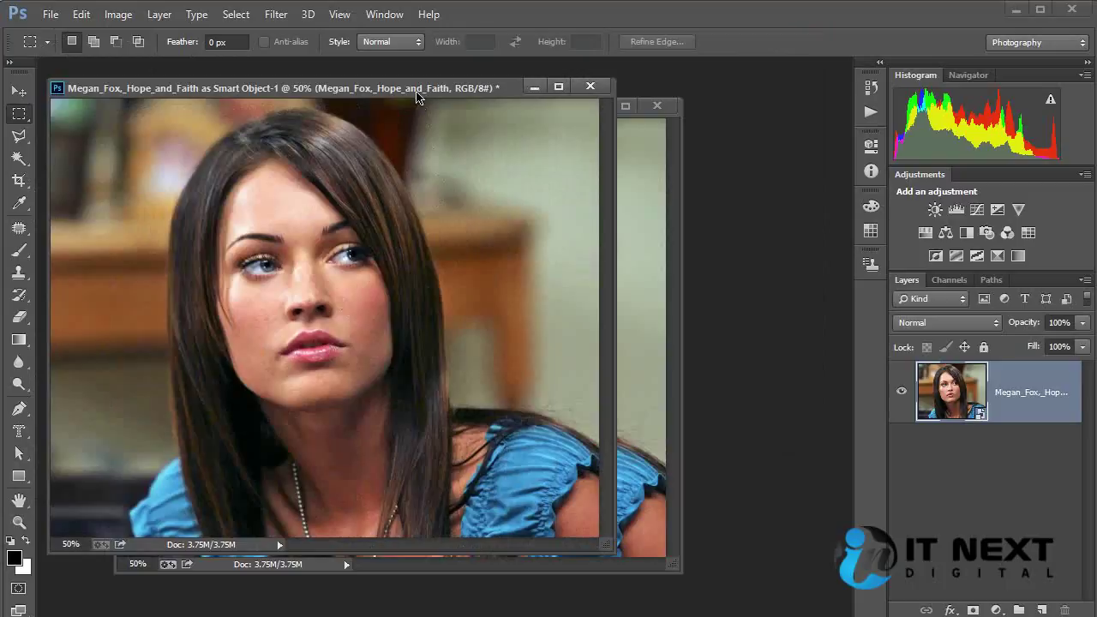
drag(416, 96, 614, 145)
Step: Open Megan_Fox,_Hope_and_Faith.jpg again with the regular Open command, and reposition both image windows for comparison
key(ctrl+o)
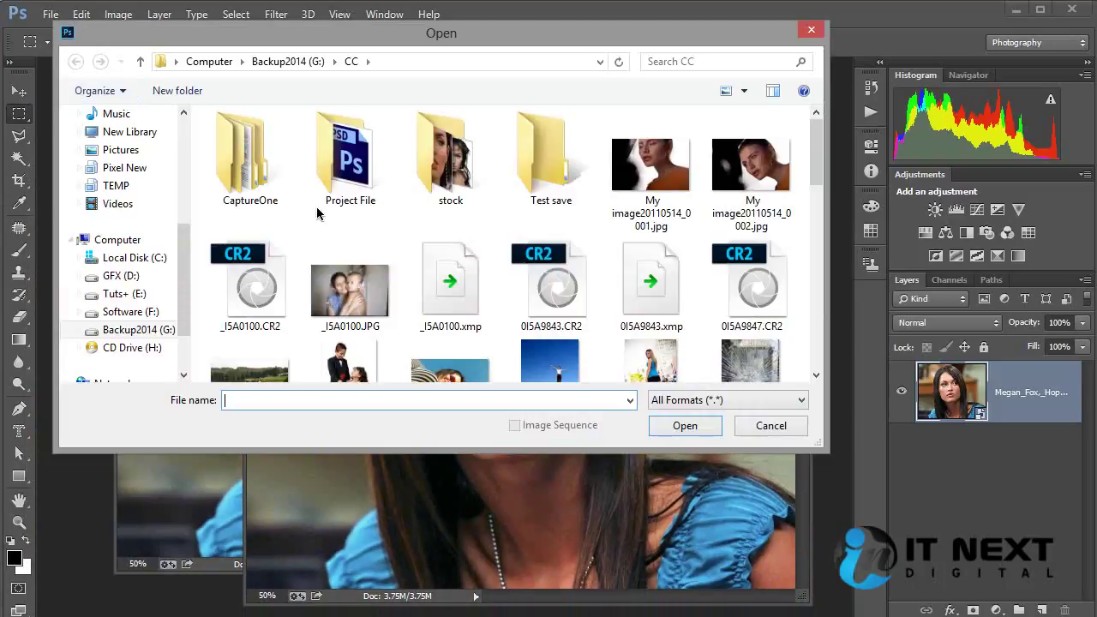
drag(818, 124, 819, 363)
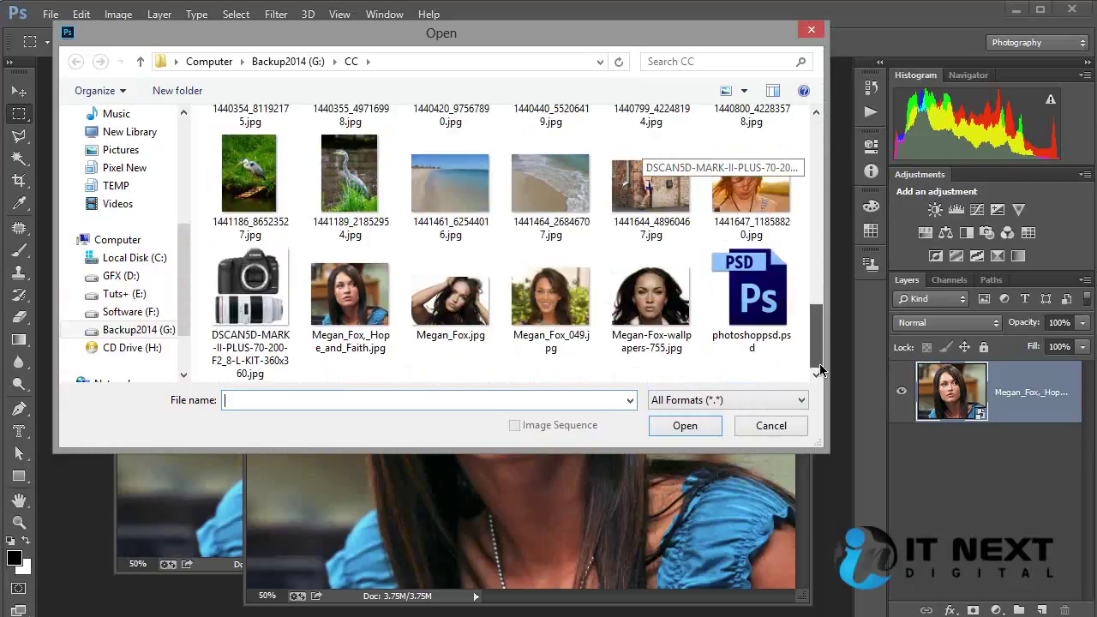
double_click(319, 317)
drag(508, 117, 482, 109)
drag(692, 140, 695, 135)
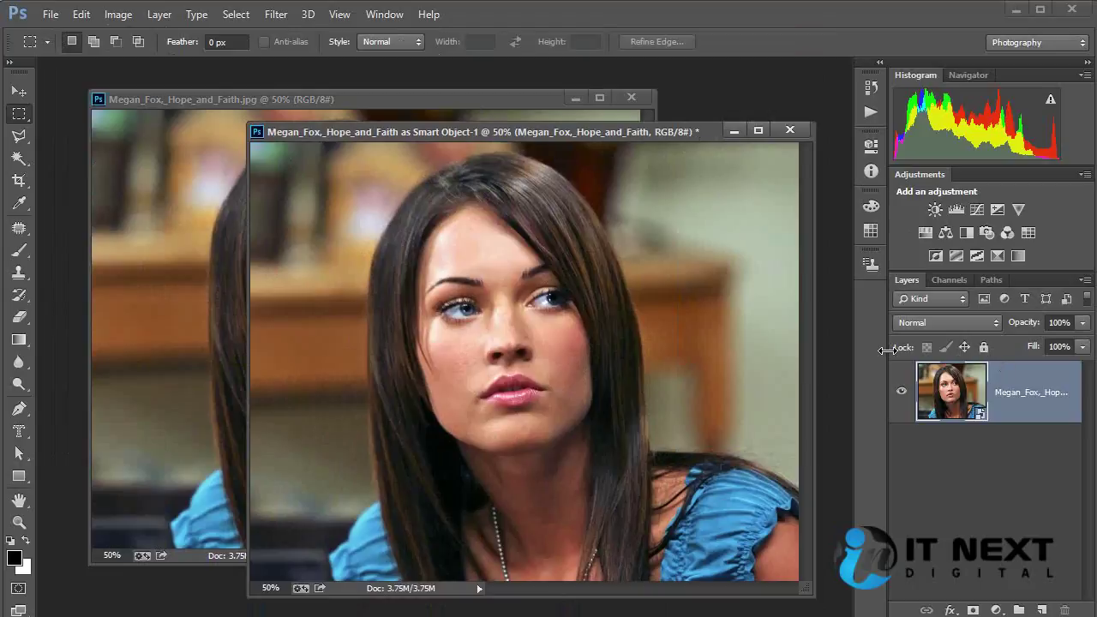
mouse_move(677, 137)
mouse_down()
mouse_move(686, 121)
mouse_move(685, 145)
mouse_up()
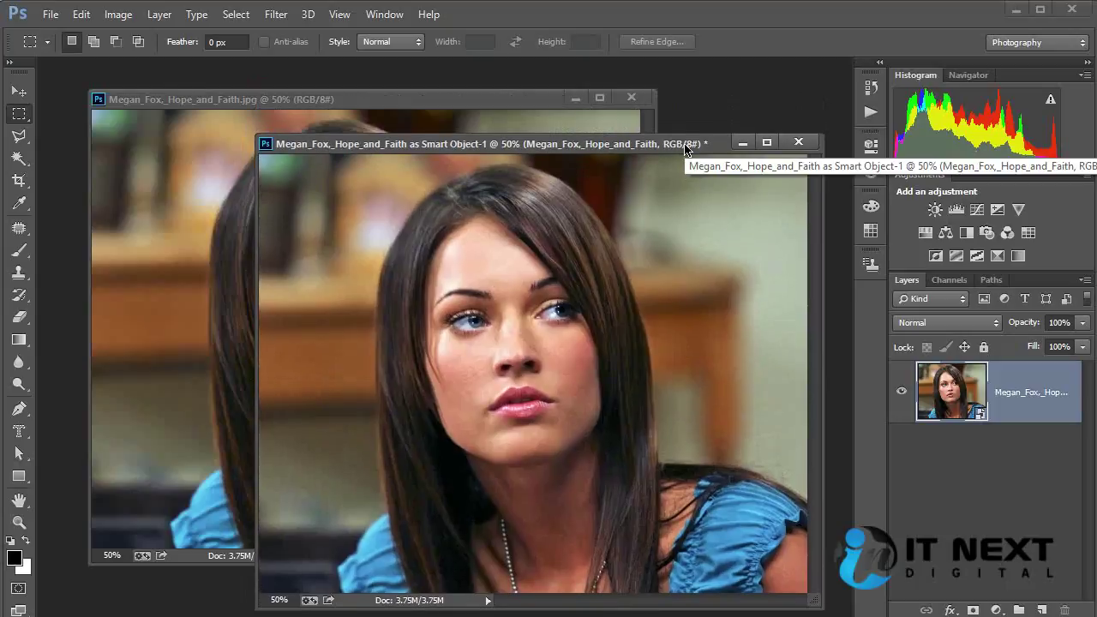
Step: Close the smart object document without saving, and convert the remaining image's Background layer to a smart object
click(799, 143)
click(553, 253)
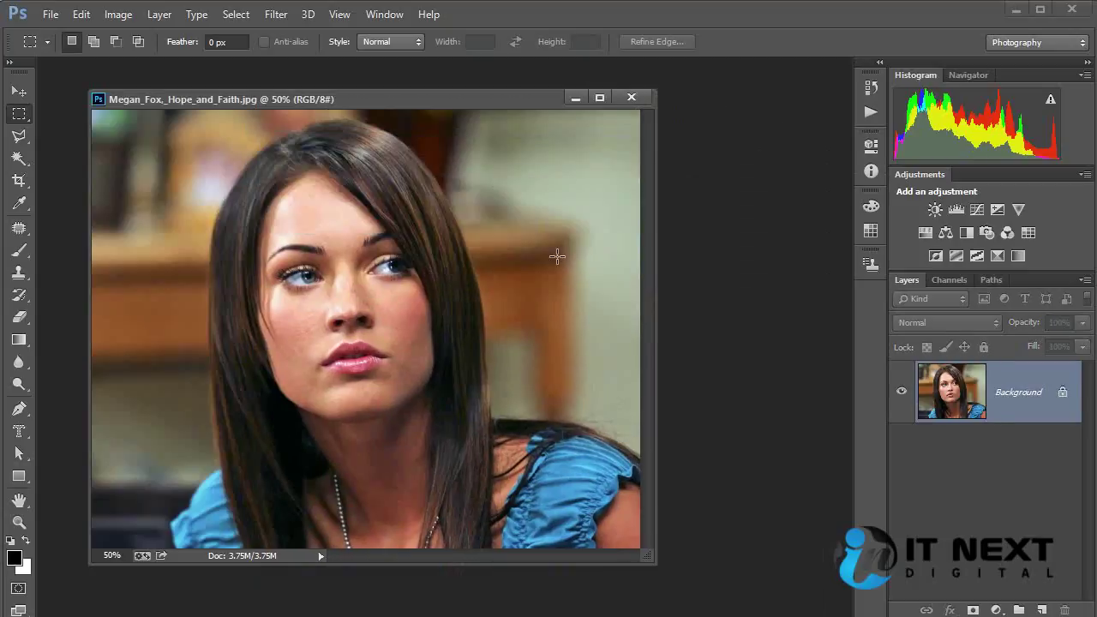
right_click(994, 392)
click(1060, 467)
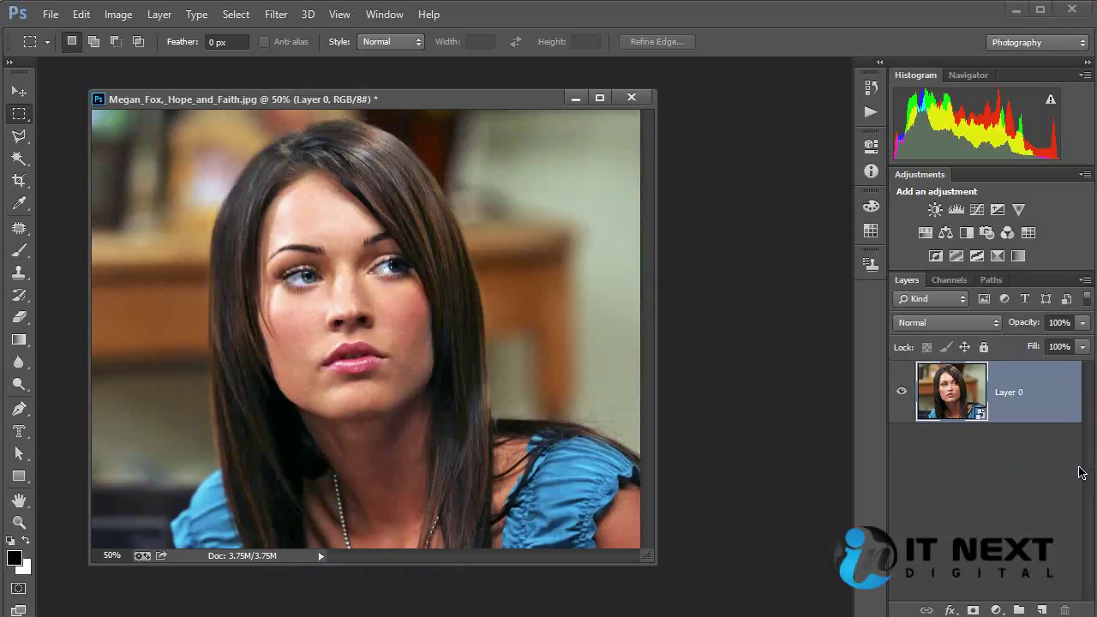
Step: Try to open Megan_Fox,_Hope_and_Faith.jpg from the CC folder again with the regular Open command
key(ctrl+o)
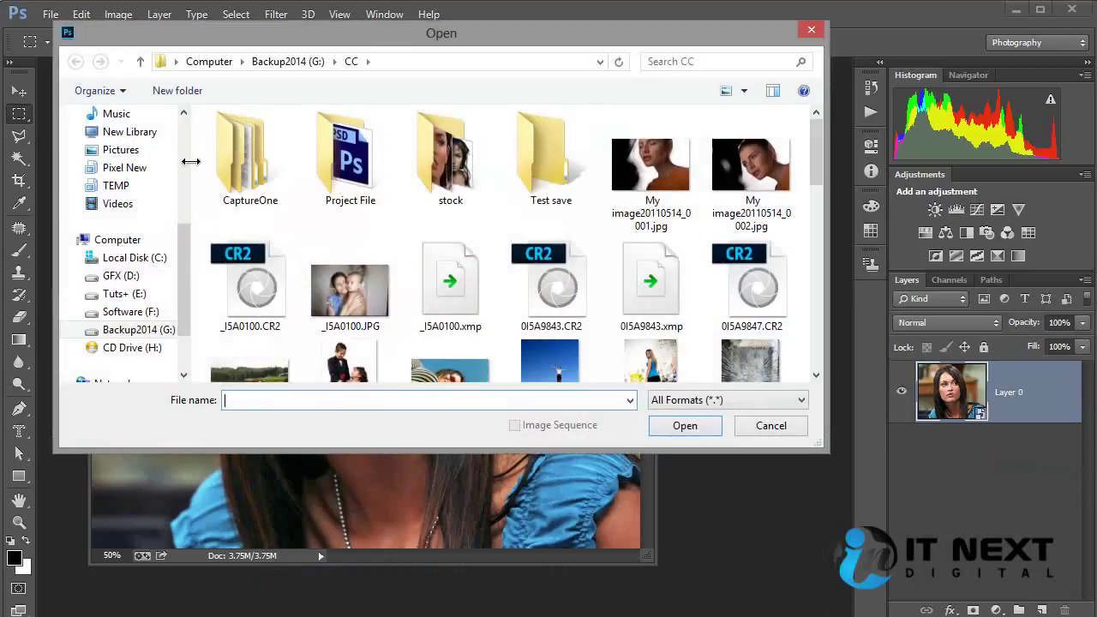
drag(816, 153, 836, 383)
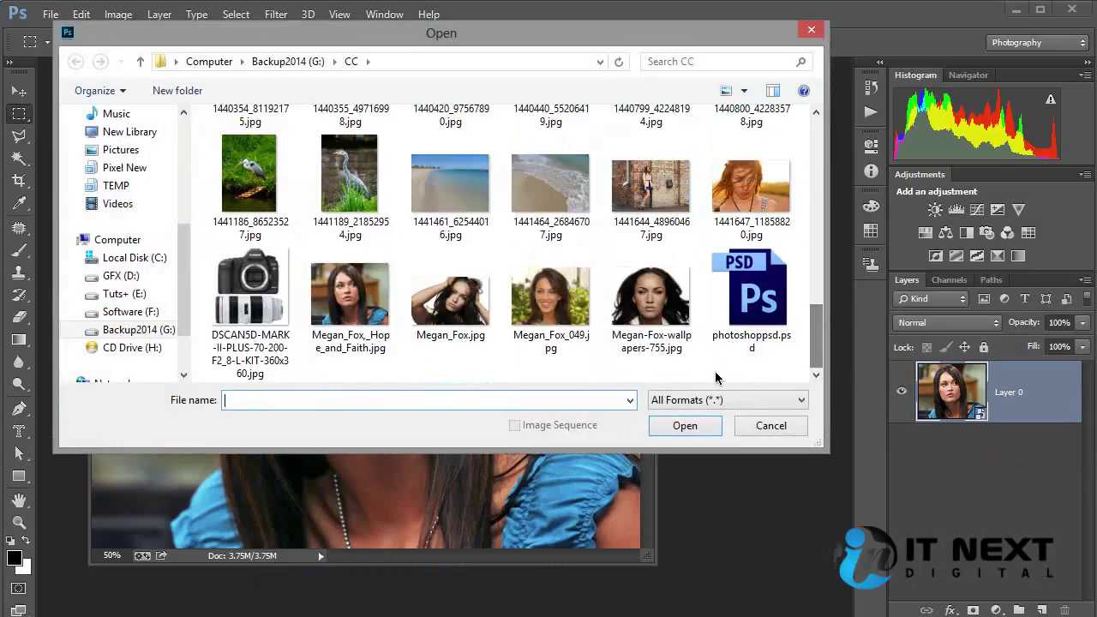
double_click(352, 299)
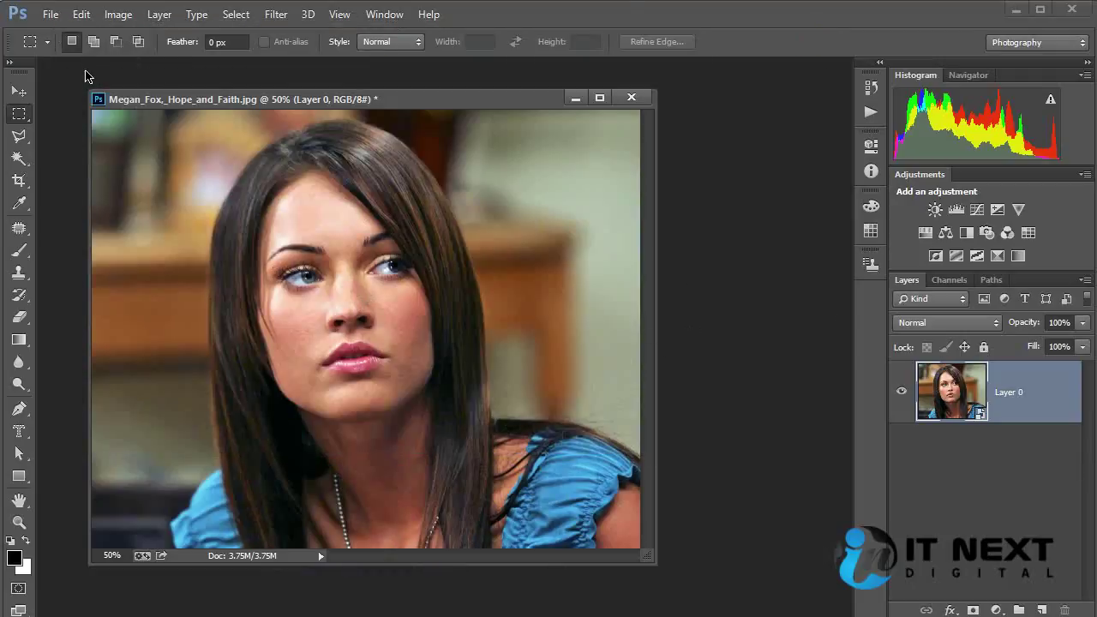
Step: Open a new copy of Megan_Fox,_Hope_and_Faith.jpg as a smart object and offset its window from the converted image
click(51, 14)
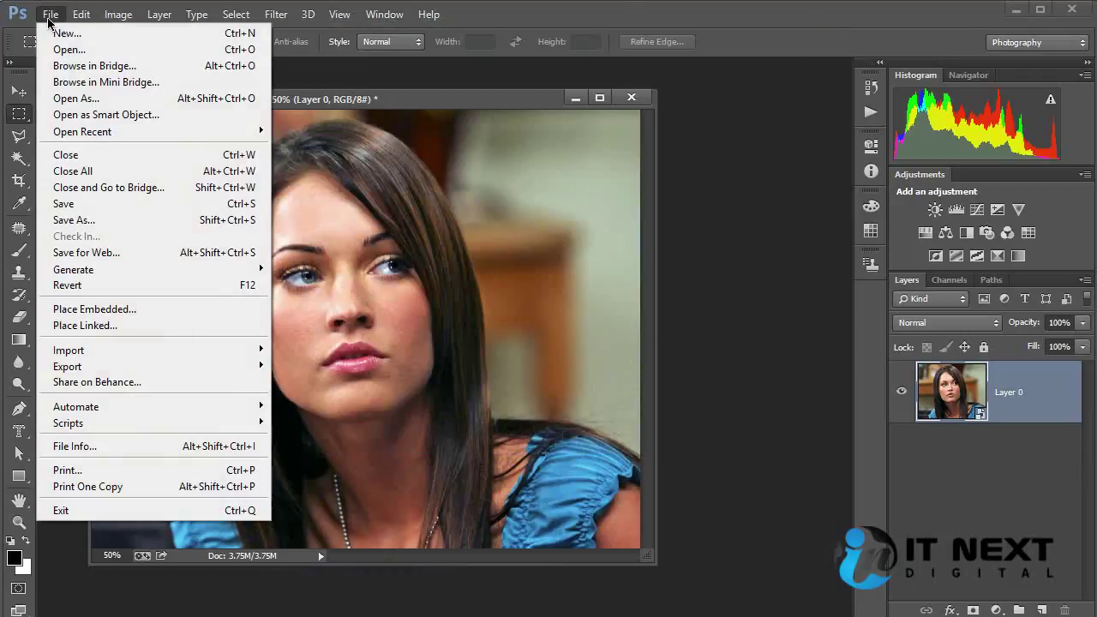
click(86, 114)
scroll(818, 169, down, 5)
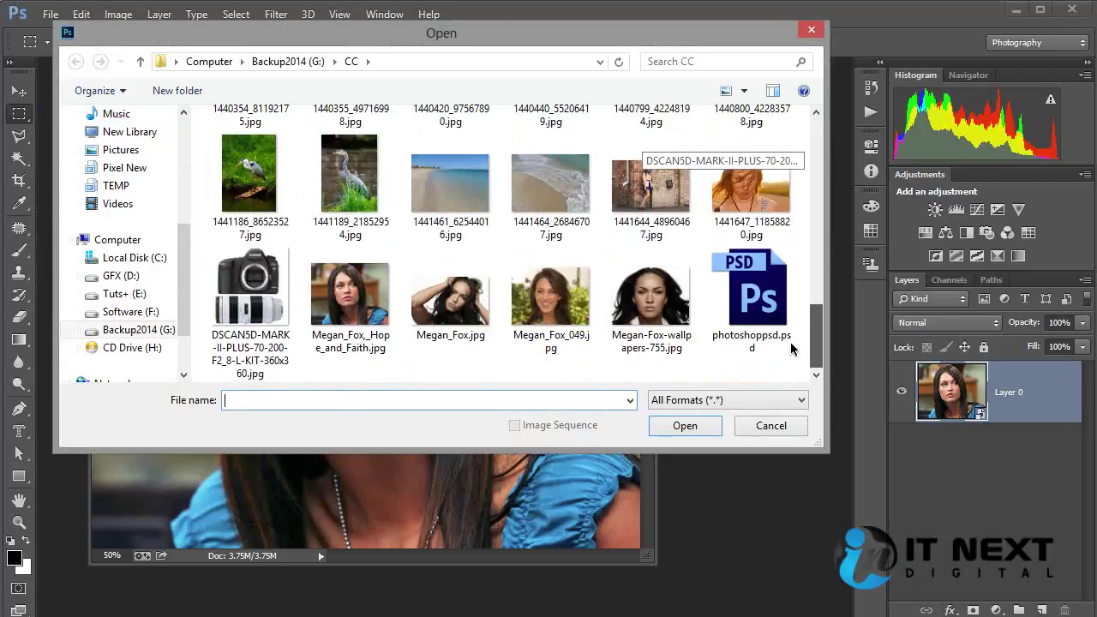
double_click(377, 300)
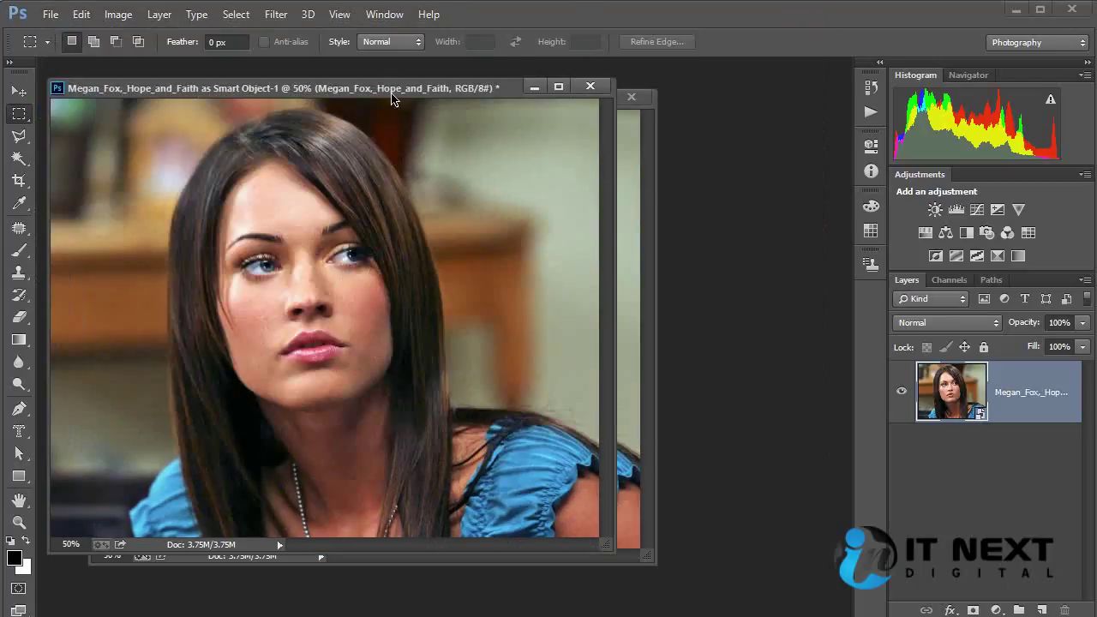
drag(396, 87, 543, 181)
Step: Switch between the converted image and the smart object document to compare their layers, and align the smart object window near the other
click(425, 142)
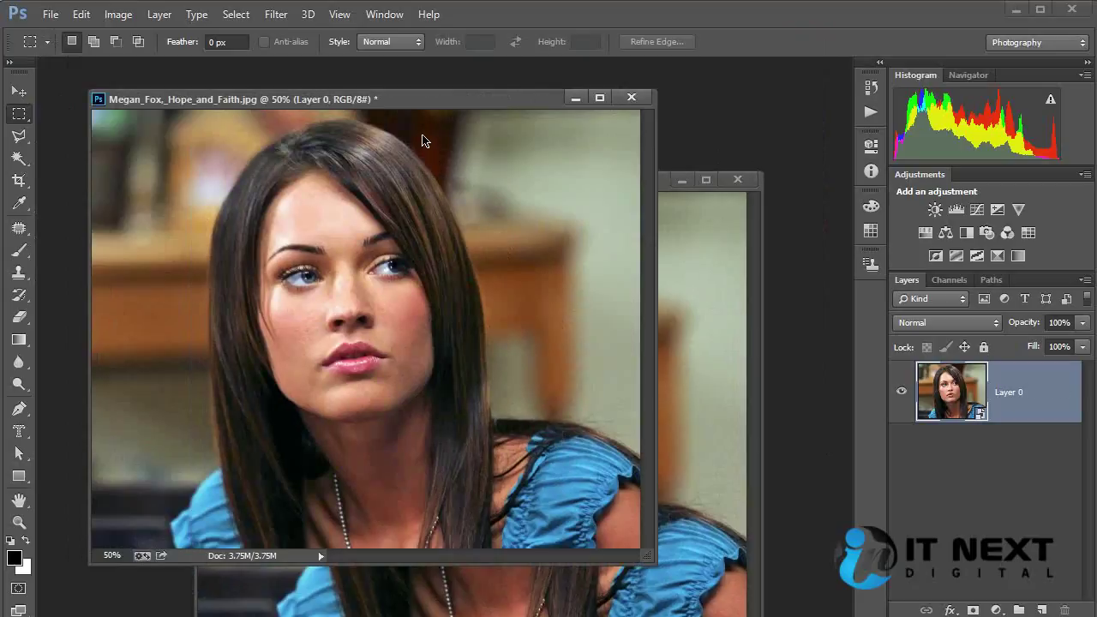
click(696, 496)
click(294, 141)
click(697, 346)
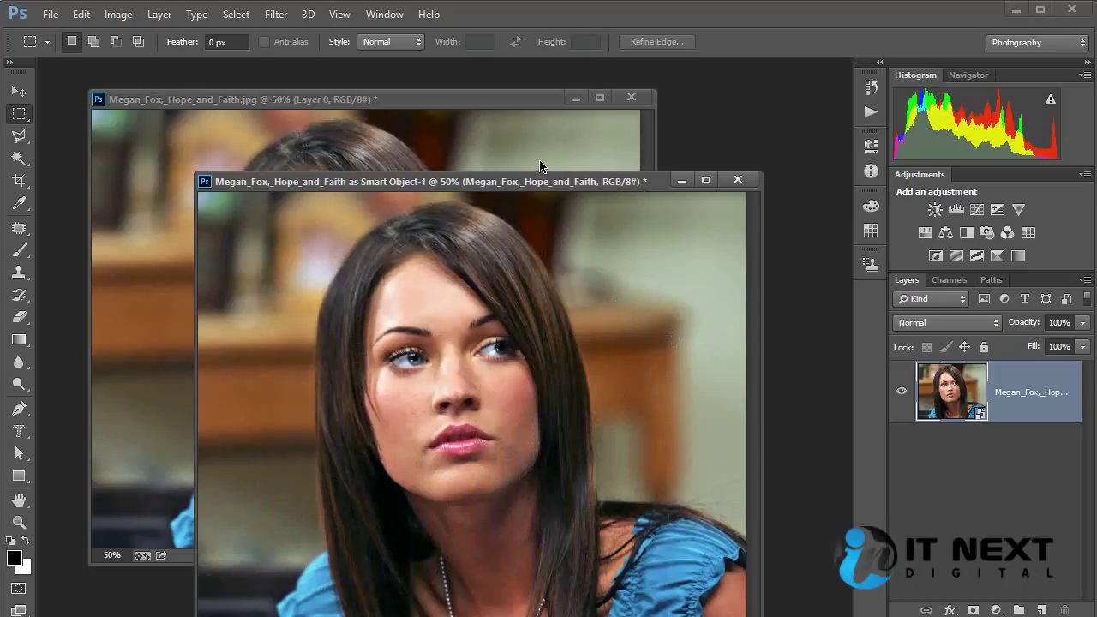
drag(534, 182, 526, 89)
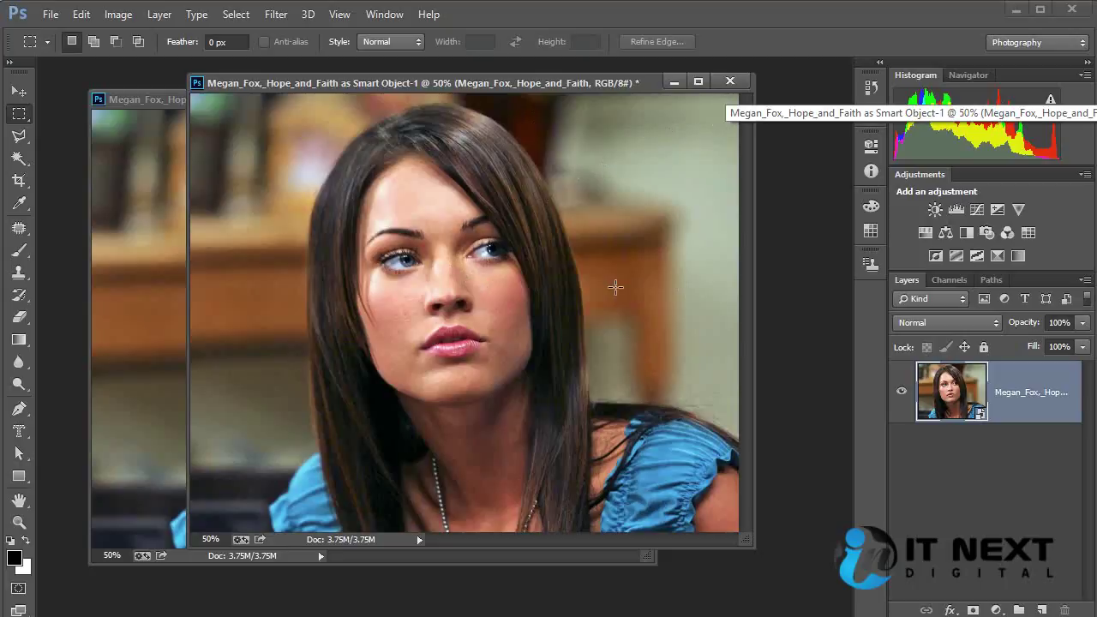
Step: Activate the Move tool and compare the two documents' layers again, ending on the smart object document
click(19, 91)
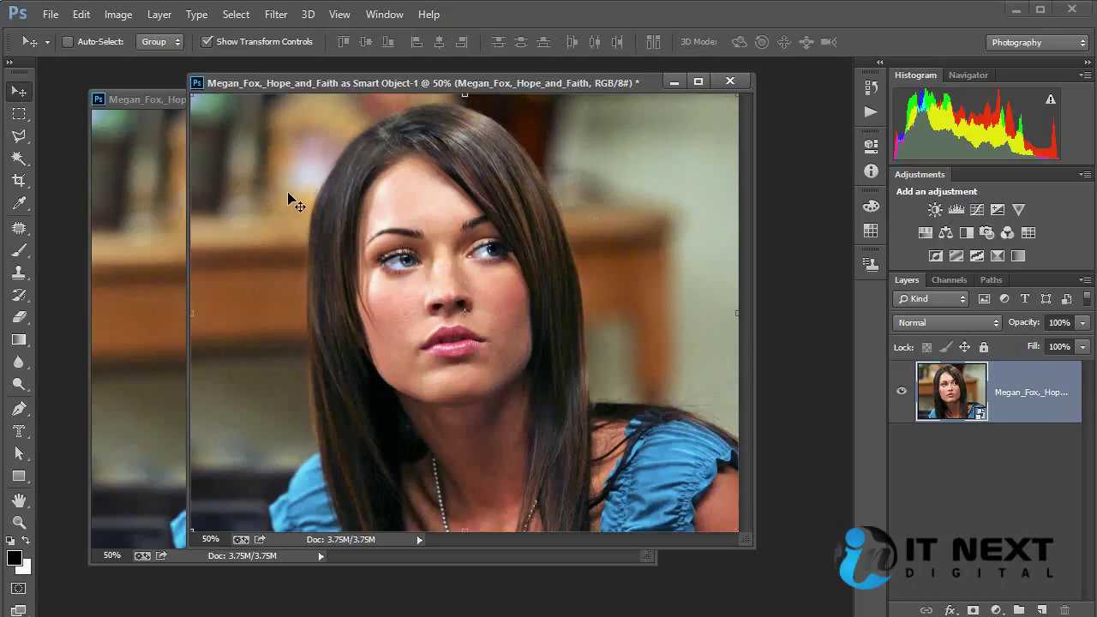
click(139, 165)
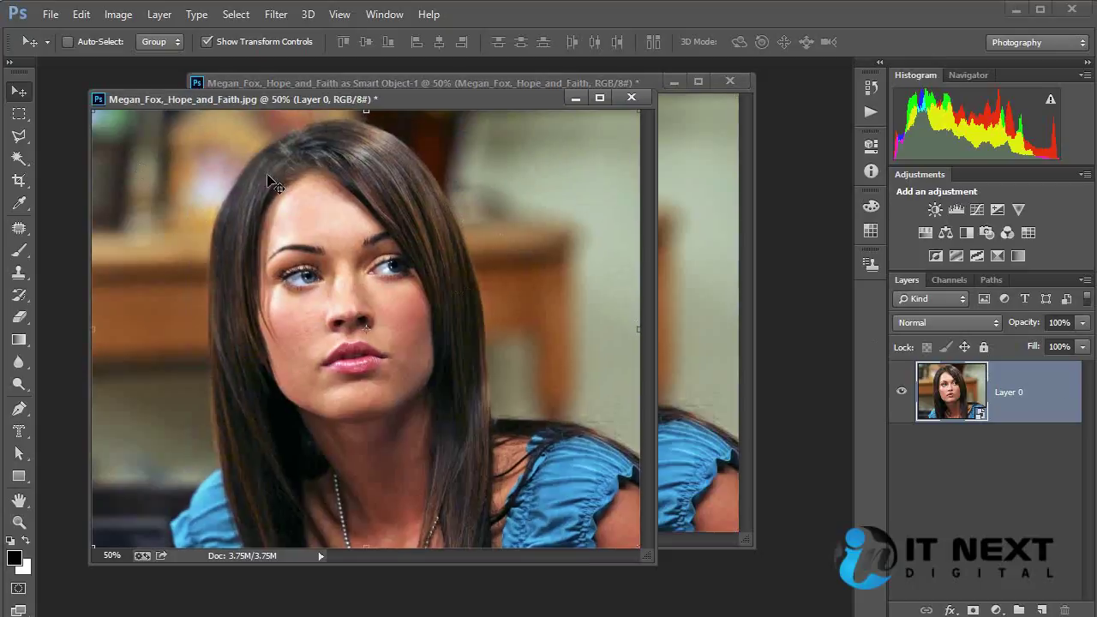
click(727, 222)
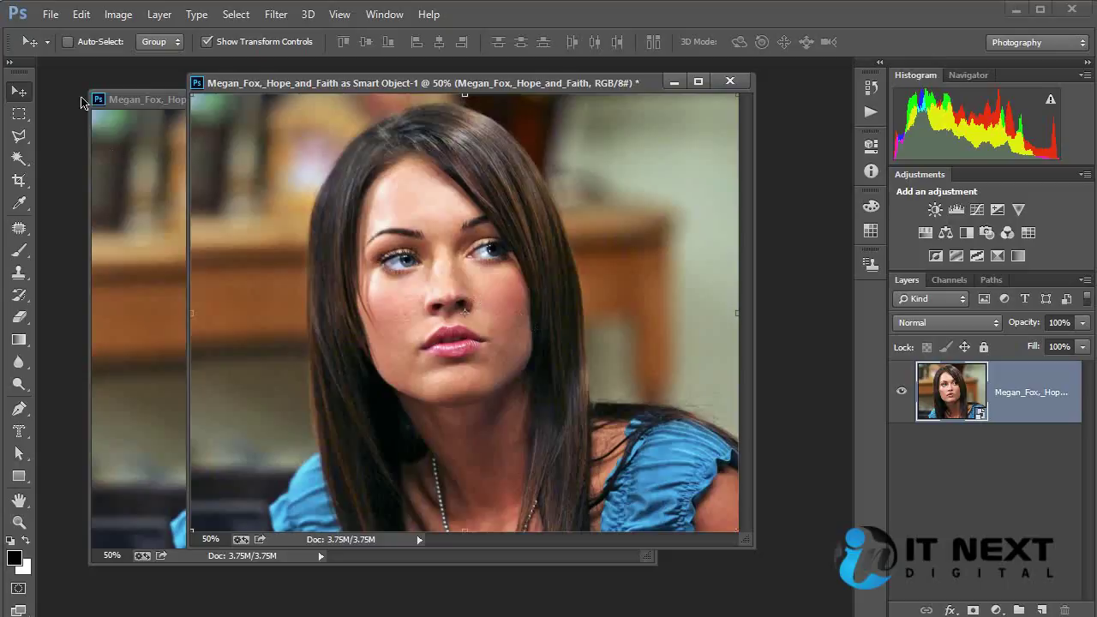
Step: Examine the Open Recent file list, and close the smart object document without saving its changes
click(51, 14)
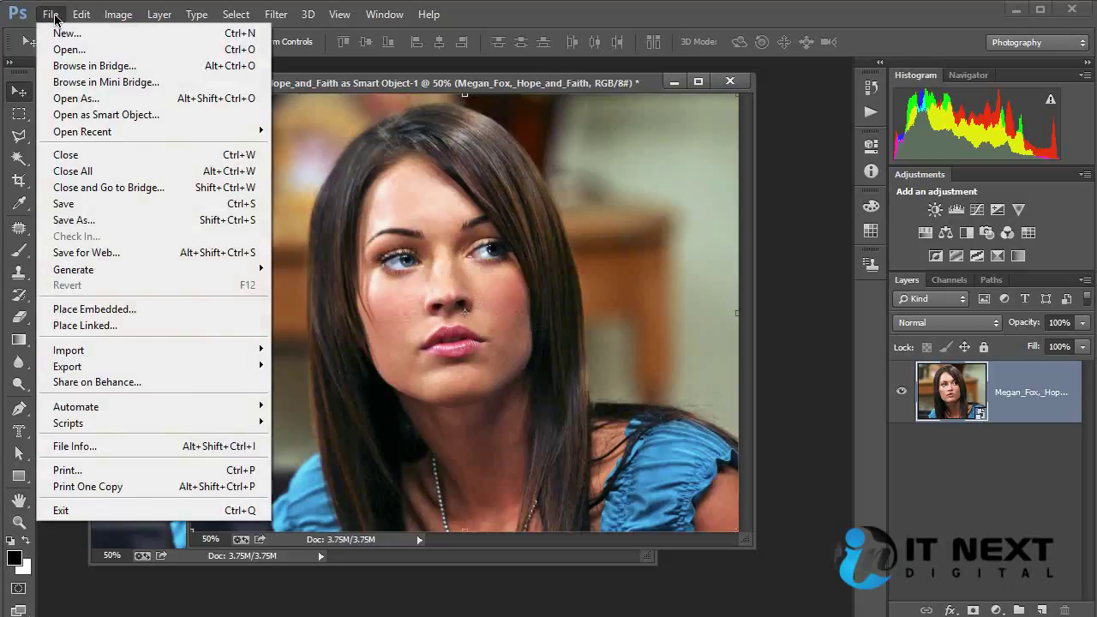
mouse_move(141, 137)
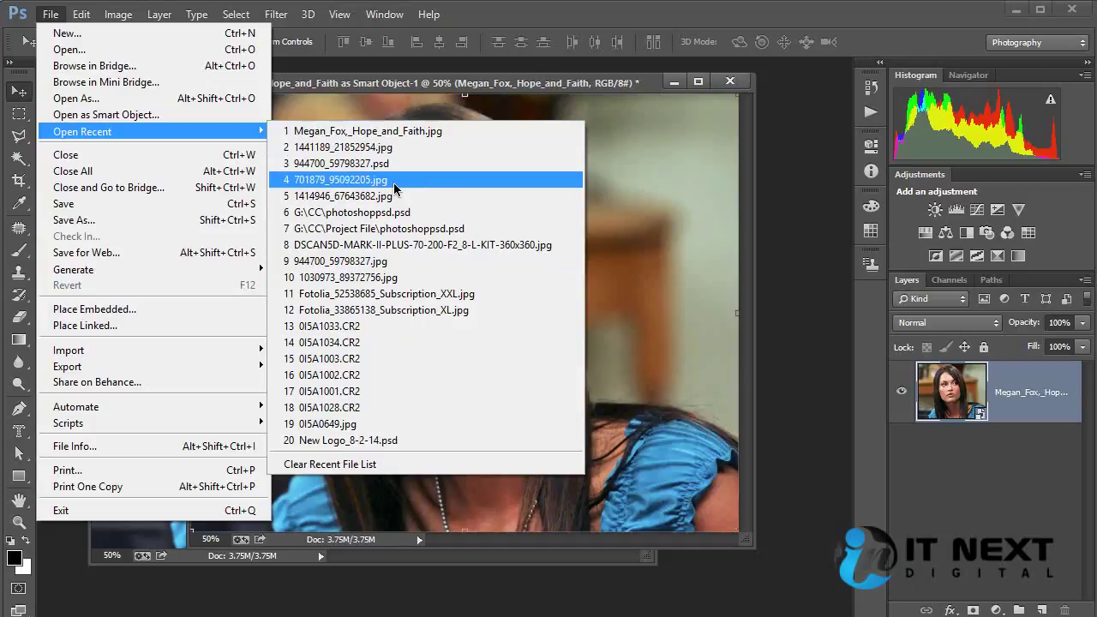
click(209, 155)
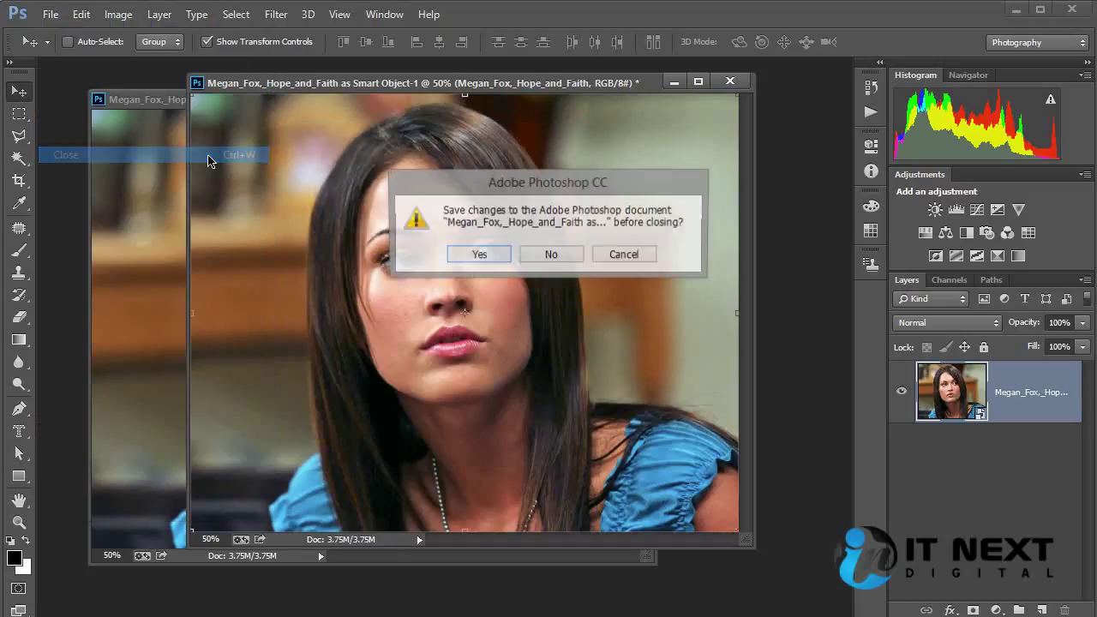
click(530, 254)
Step: Display the file commands for the remaining Megan_Fox,_Hope_and_Faith.jpg document
click(49, 15)
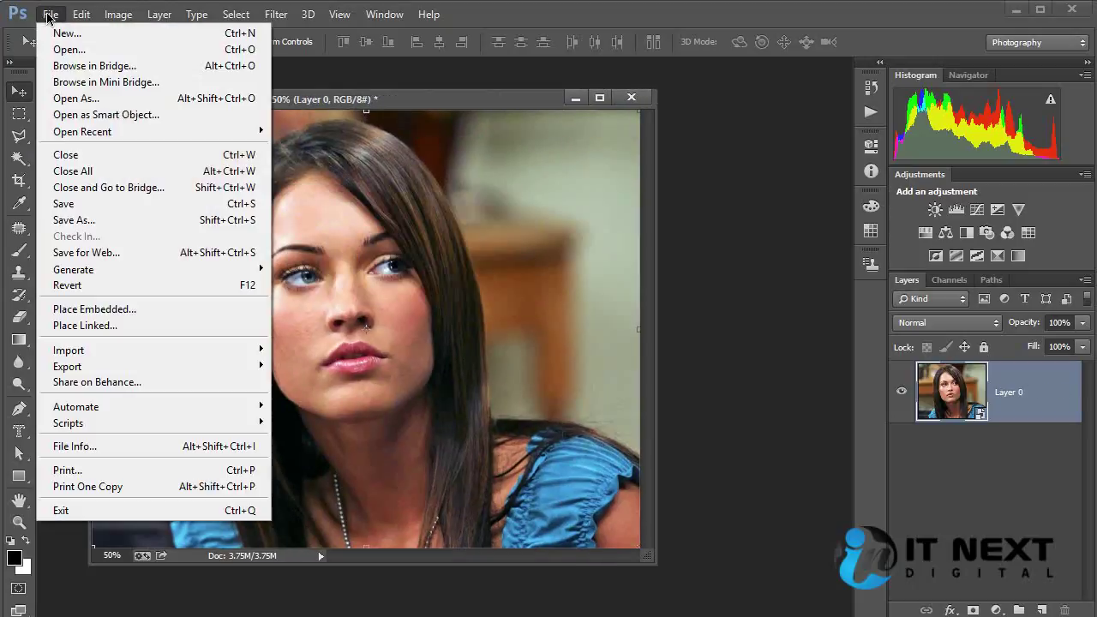